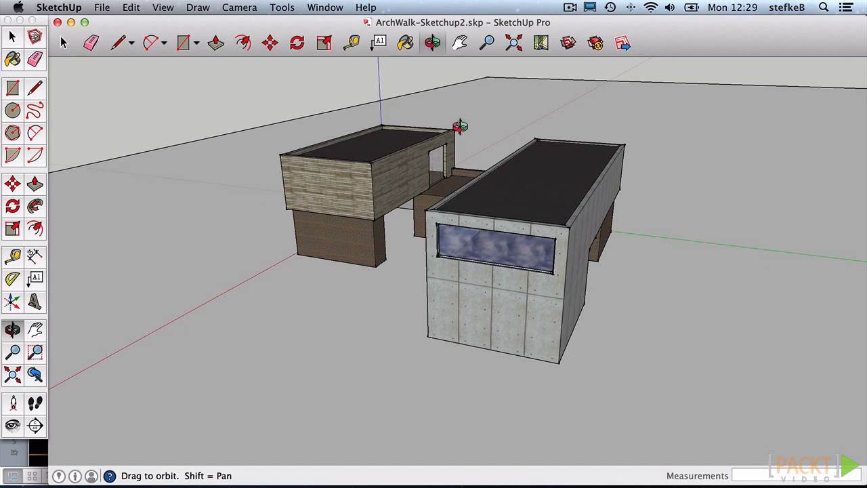
Step: Orbit and zoom the SketchUp two-block model toward a frontal view of the house
drag(474, 191, 519, 159)
scroll(441, 190, up, 3)
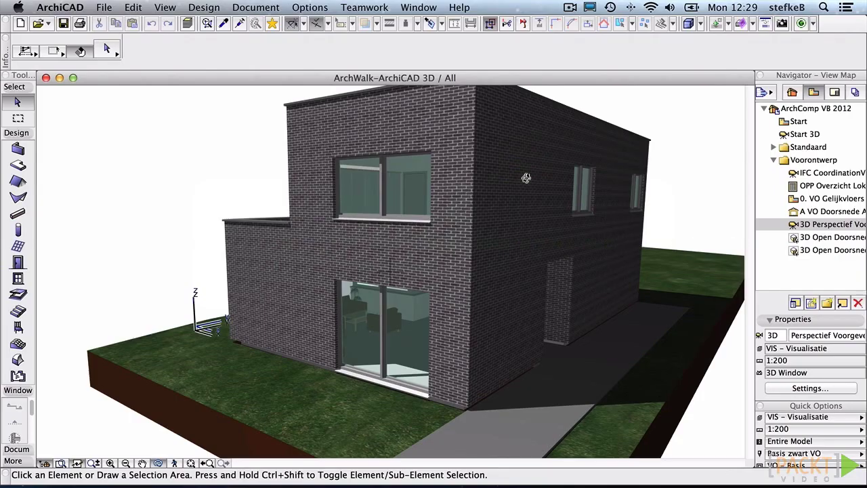
drag(440, 210, 562, 190)
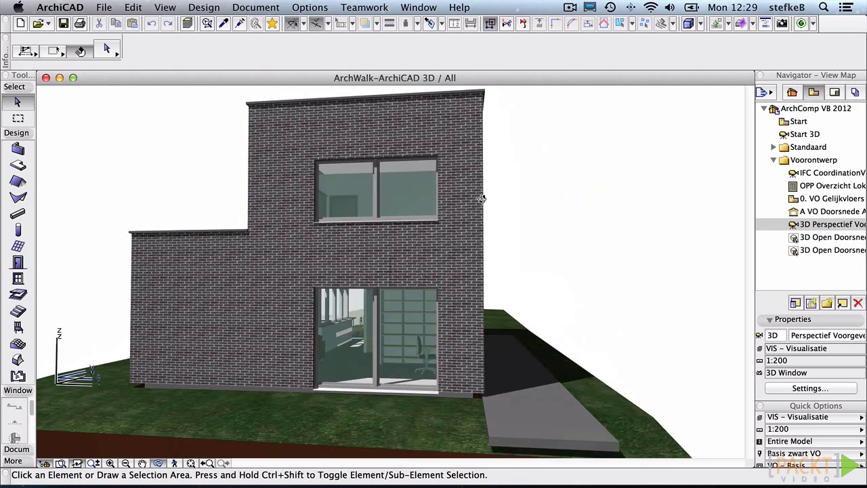
Step: Orbit the ArchiCAD brick house to a three-quarter angle showing its side wall
drag(473, 202, 334, 220)
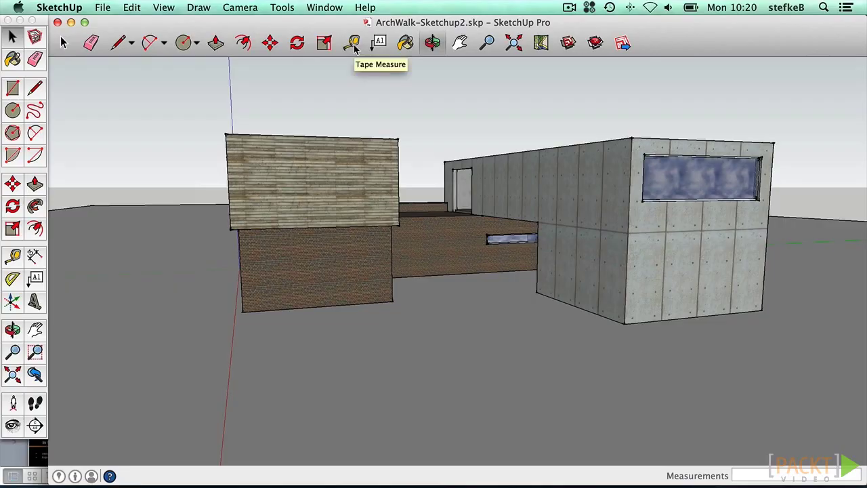
Step: Set up a 3D model export in FBX format with units set to Meters
click(103, 8)
mouse_move(152, 217)
click(278, 217)
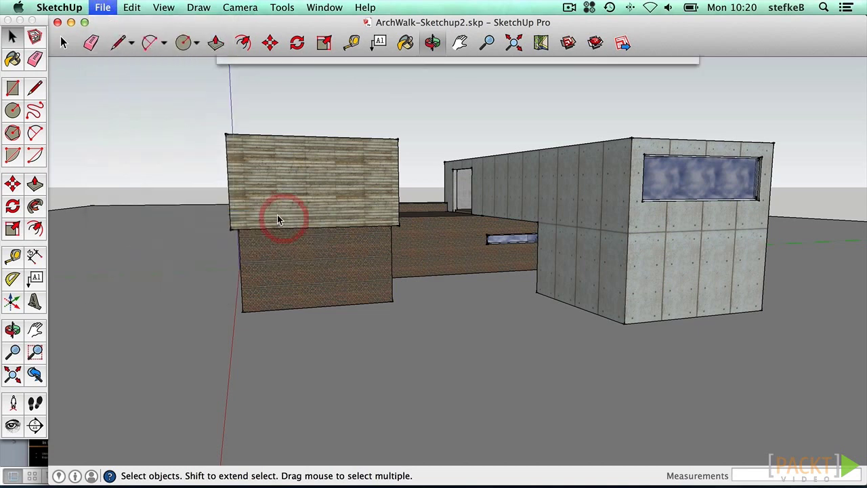
click(461, 313)
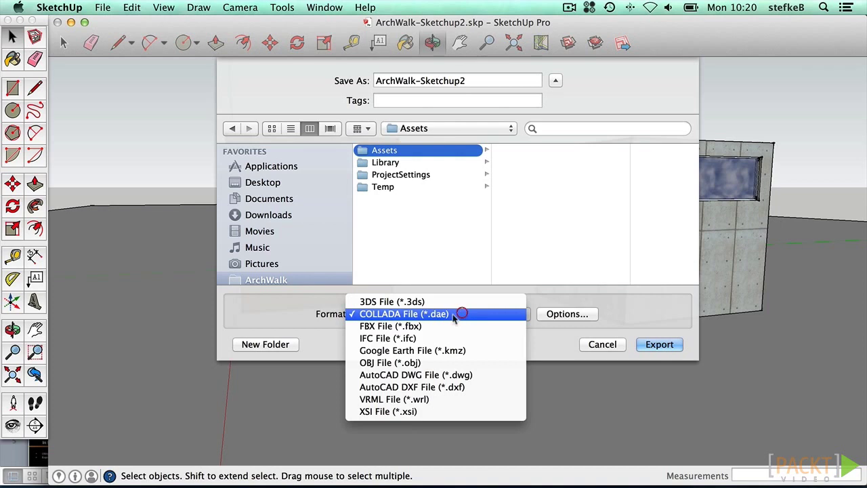
click(441, 326)
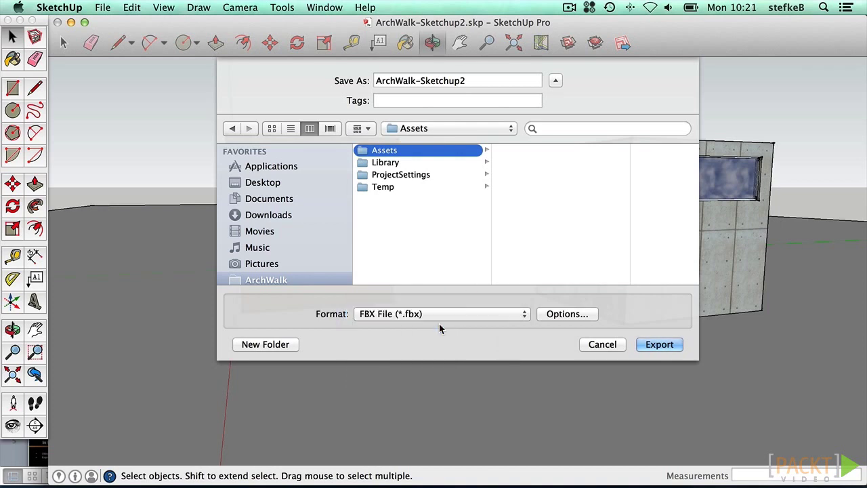
click(565, 315)
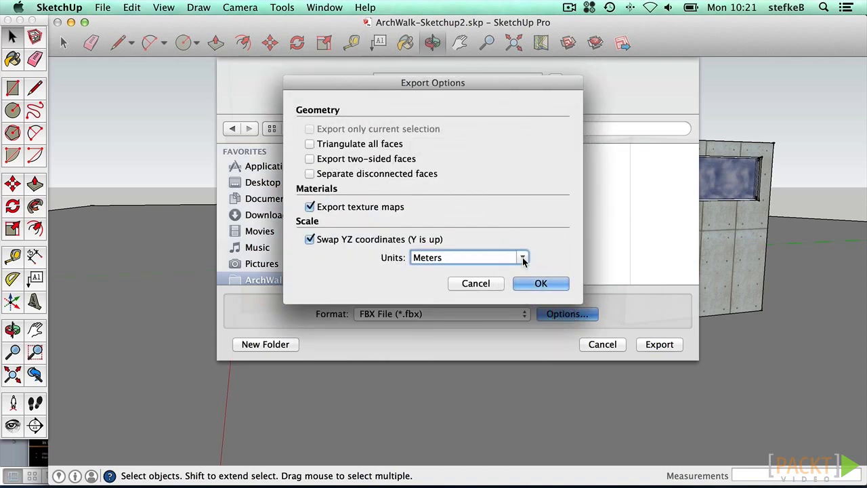
click(529, 281)
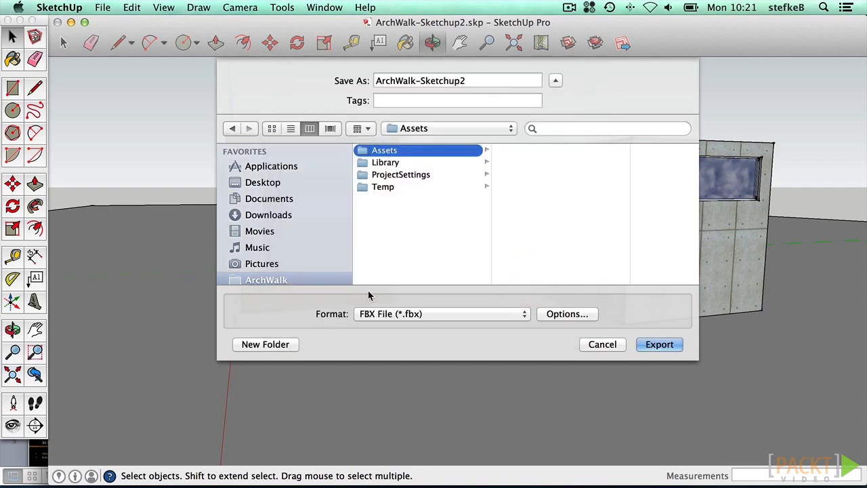
Step: Create a Models folder inside Assets and export the FBX file there
click(260, 345)
click(262, 345)
text(Models)
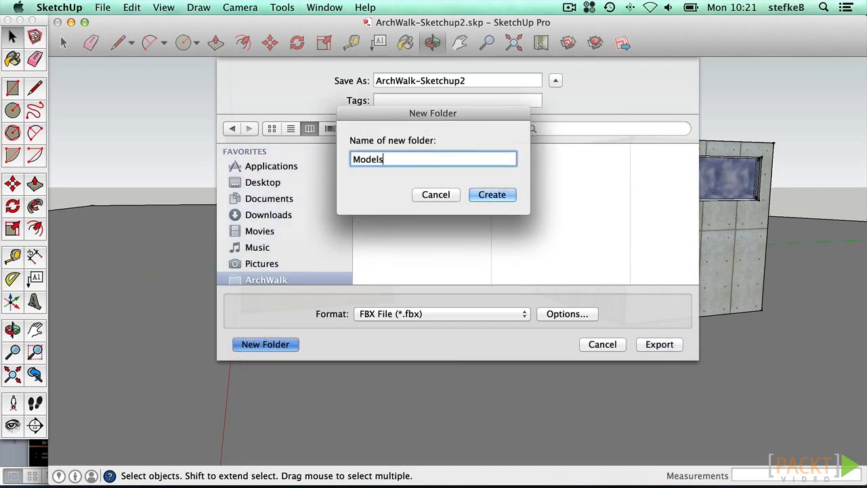
key(Return)
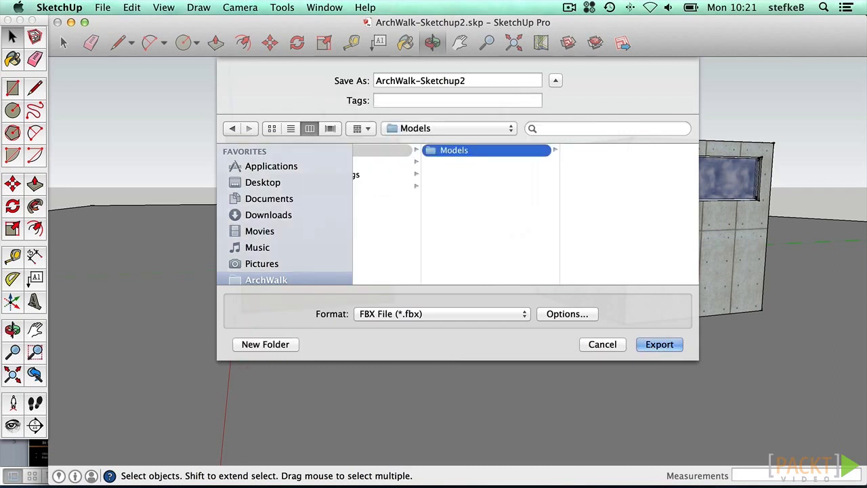
click(658, 345)
click(488, 294)
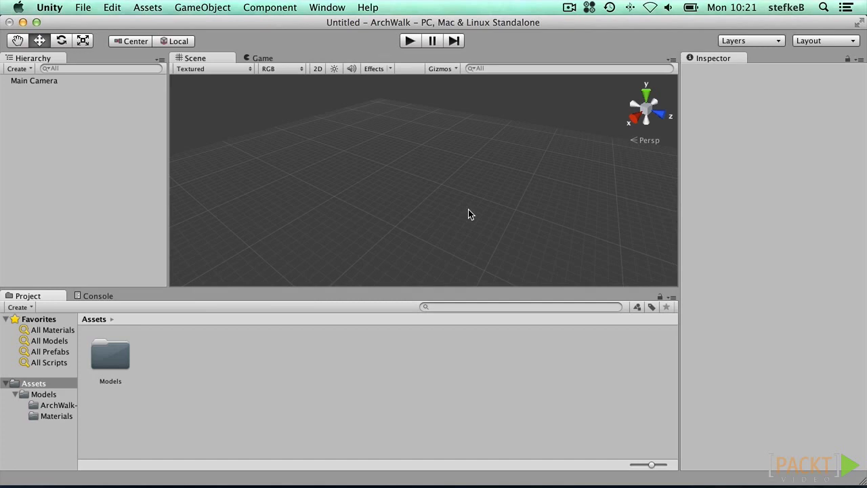
Step: Drag ArchWalk-Sketchup2 from Assets/Models into the scene and expand its children in the Hierarchy
double_click(115, 347)
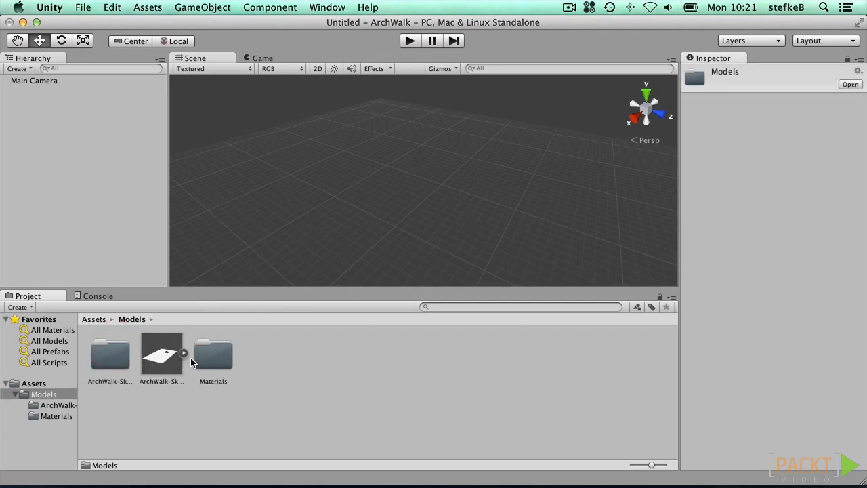
mouse_move(170, 357)
mouse_down()
mouse_move(377, 159)
mouse_move(455, 199)
mouse_move(78, 155)
mouse_up()
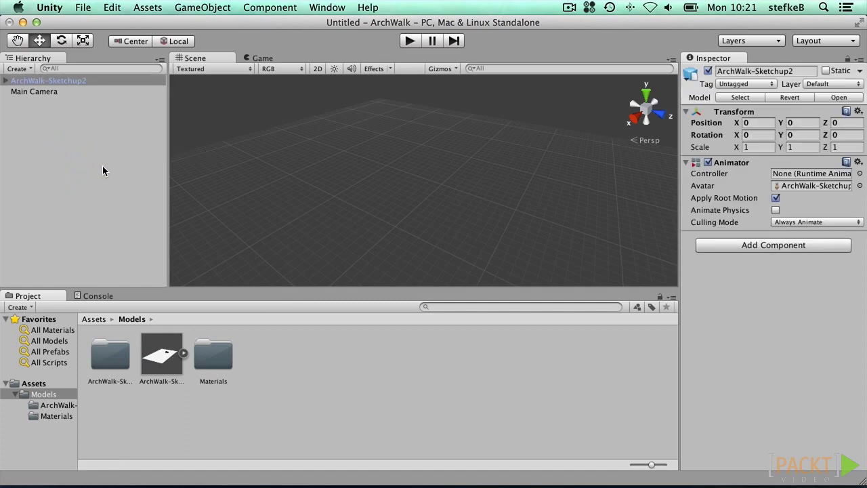
click(27, 80)
click(6, 81)
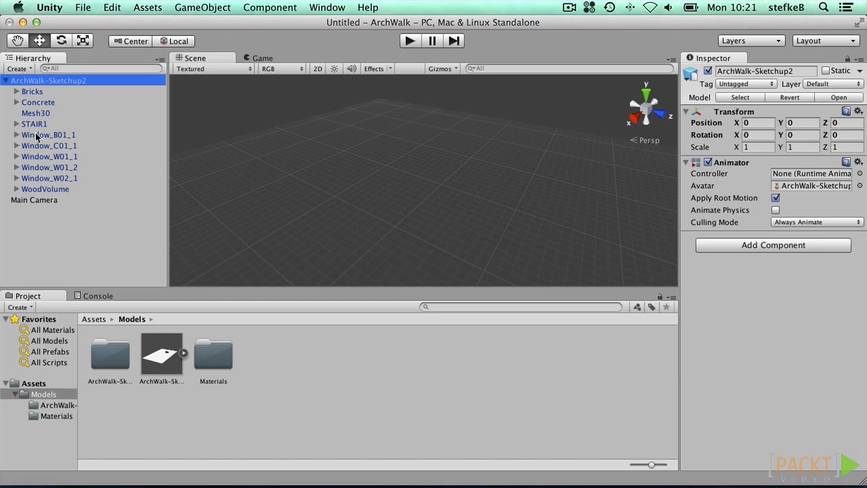
Step: Add a cube, reset its position to the origin, and frame it in the Scene view
click(192, 7)
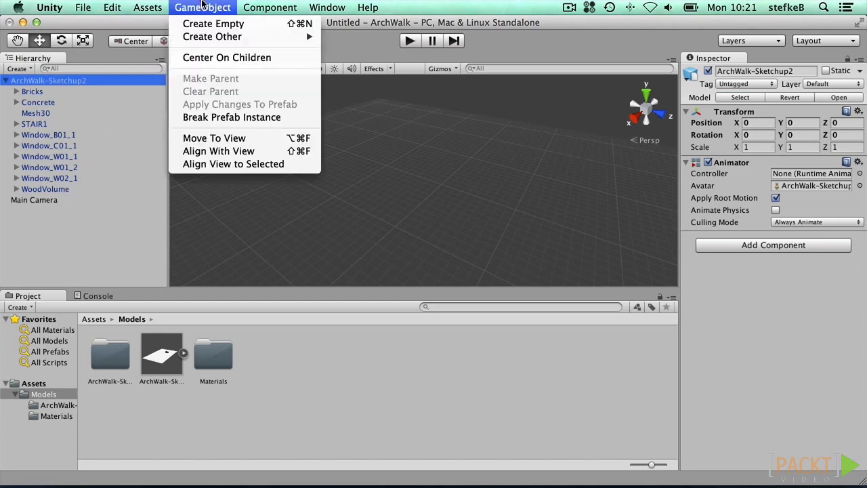
mouse_move(240, 38)
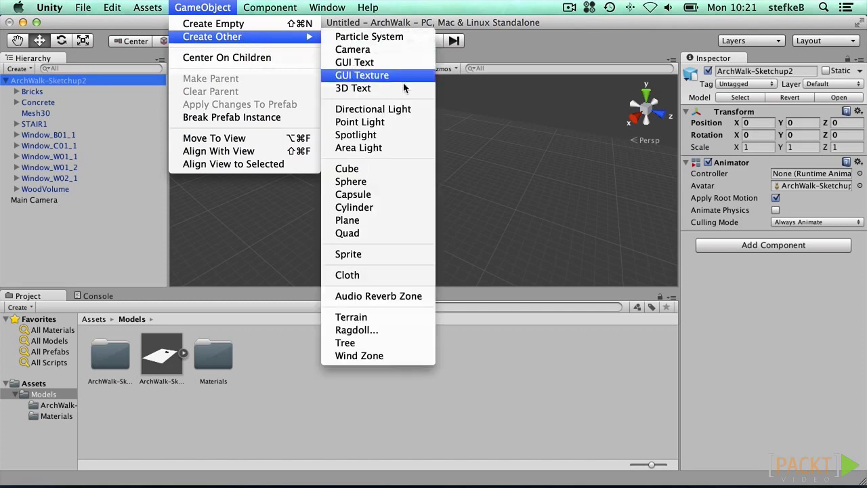
click(401, 170)
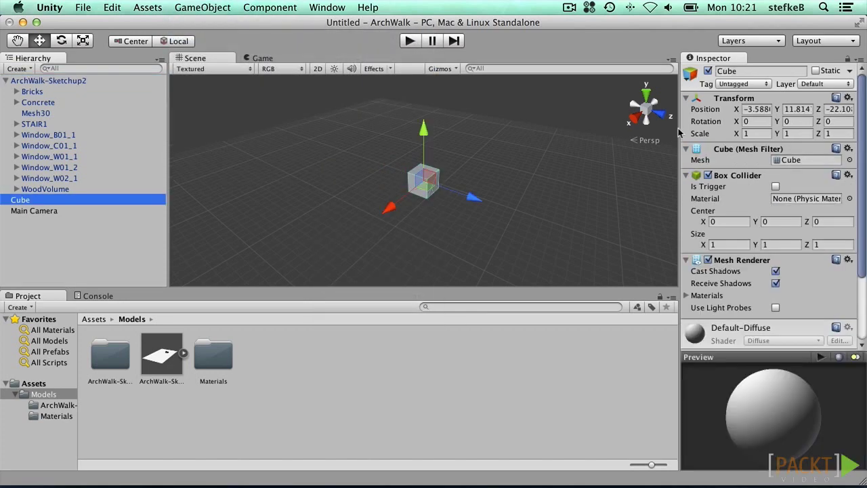
click(849, 98)
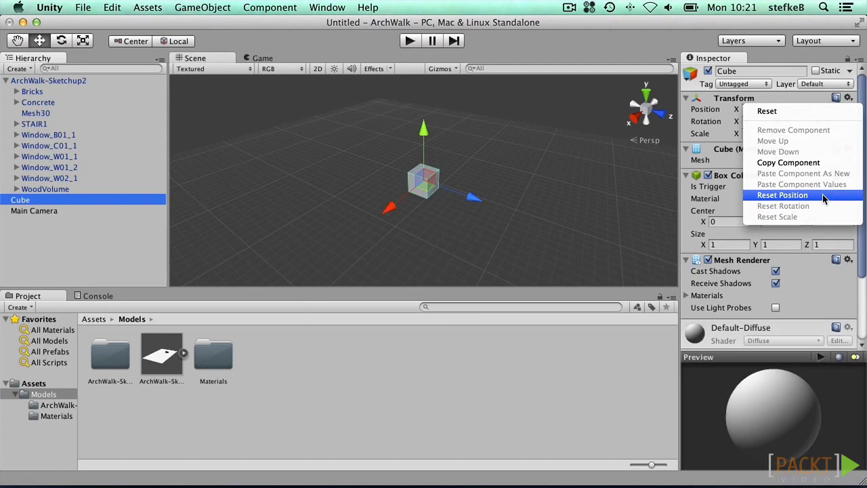
click(824, 196)
double_click(19, 200)
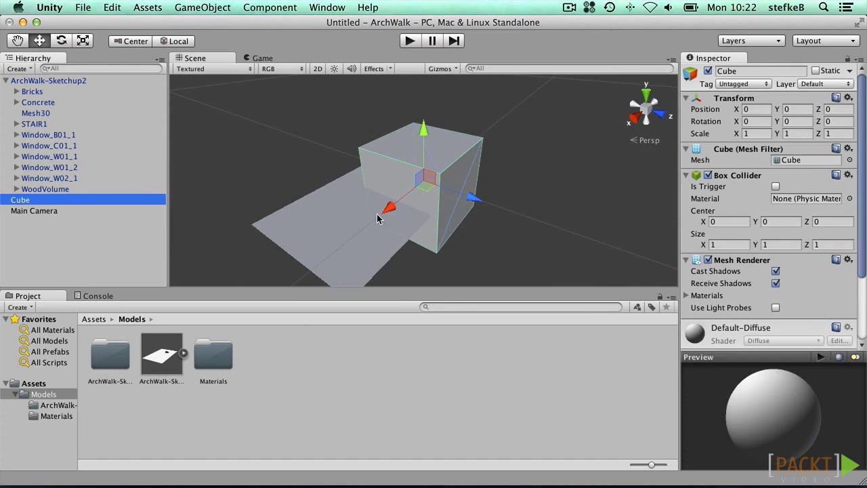
Step: Re-import the ArchWalk-Sketchup2 model with Scale Factor 1 so it appears full size
click(171, 337)
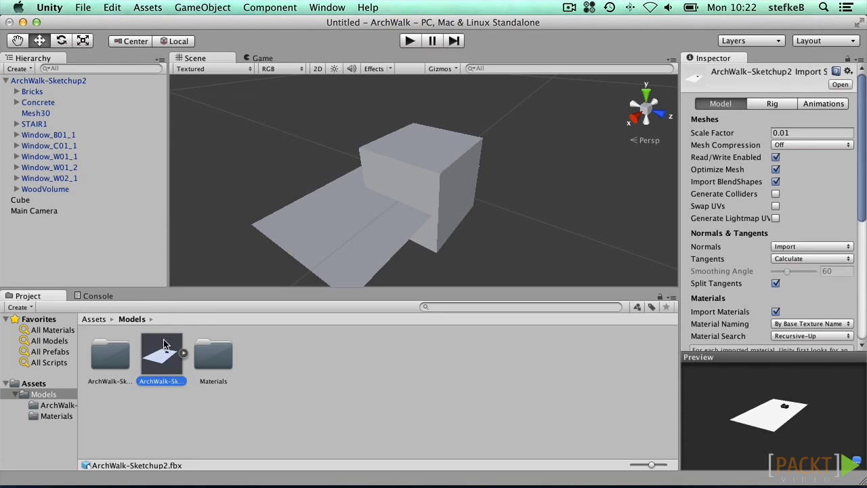
click(799, 132)
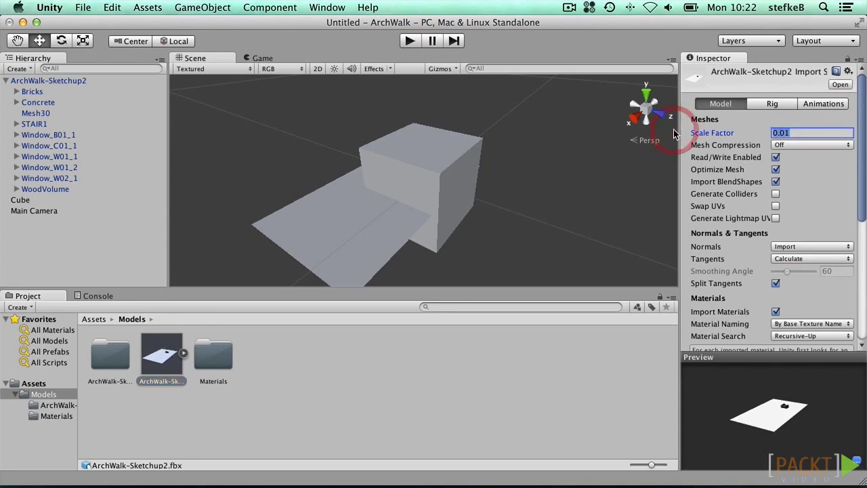
text(1)
scroll(843, 299, down, 5)
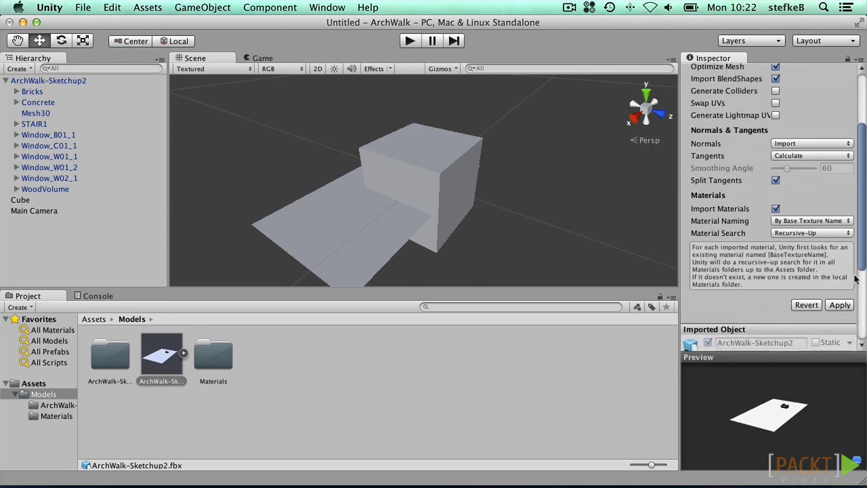
click(840, 305)
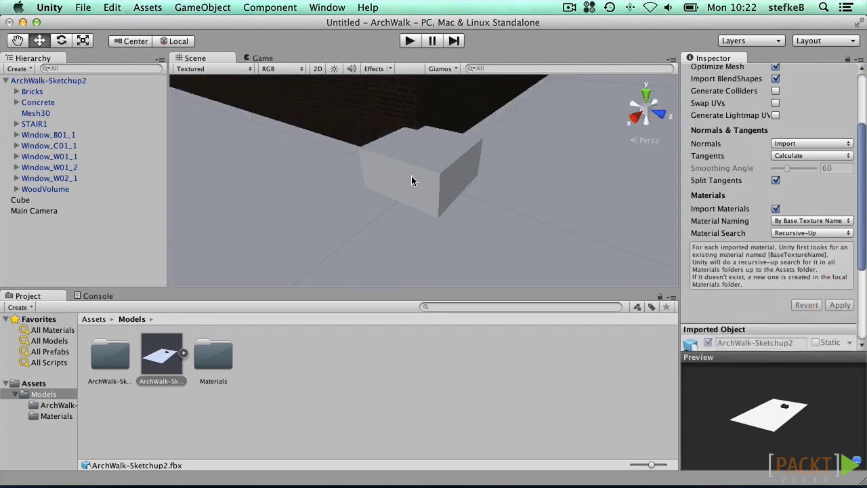
scroll(412, 181, down, 10)
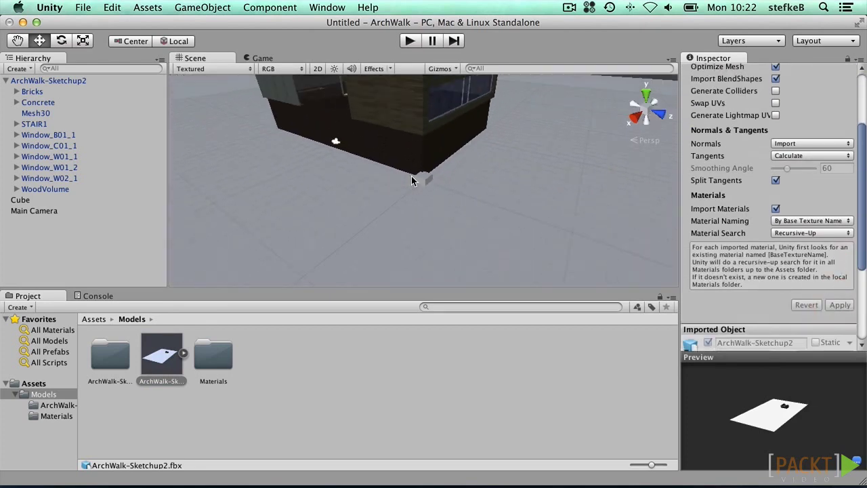
scroll(411, 181, down, 4)
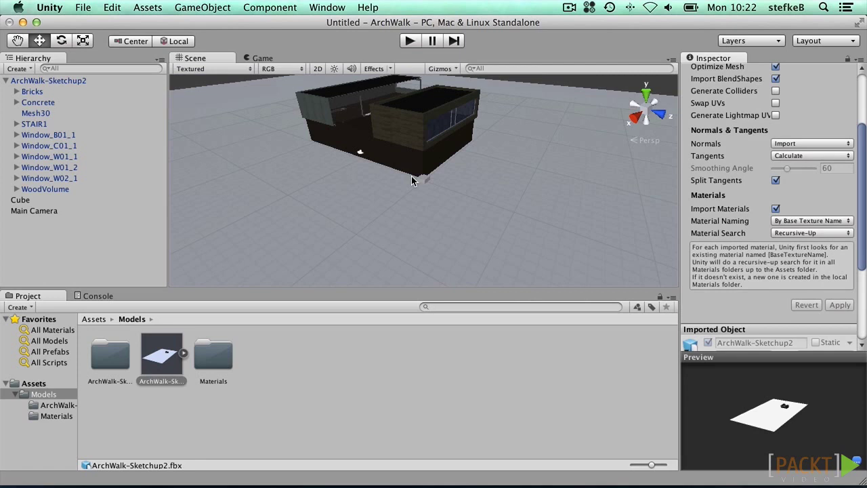
key(super+Tab)
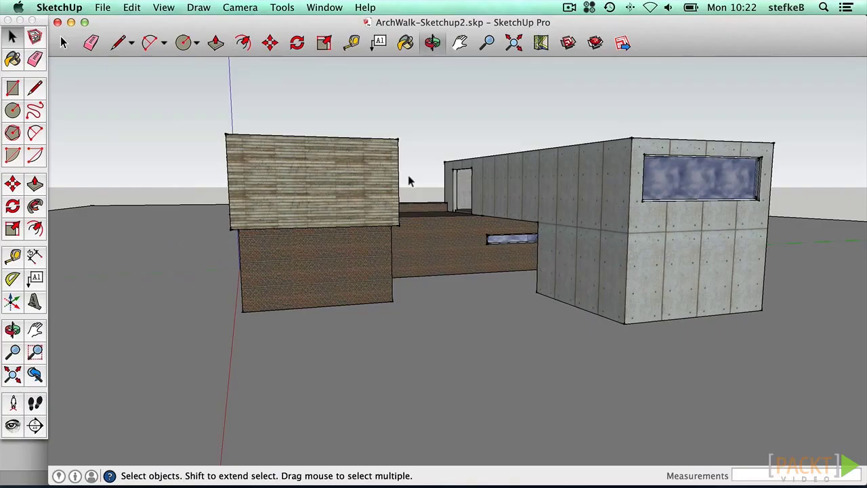
Step: Export a COLLADA (.dae) copy of the SketchUp model named ArchWalk-Sketchup2-Collada into Models
click(105, 7)
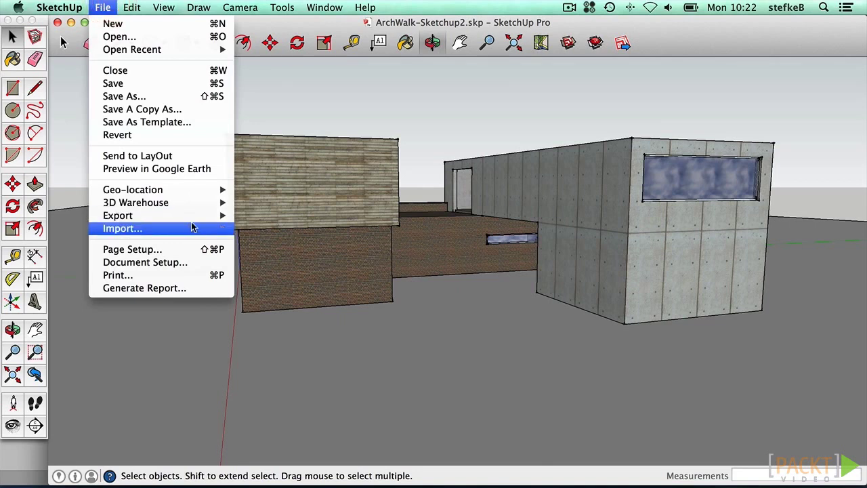
mouse_move(200, 216)
click(274, 215)
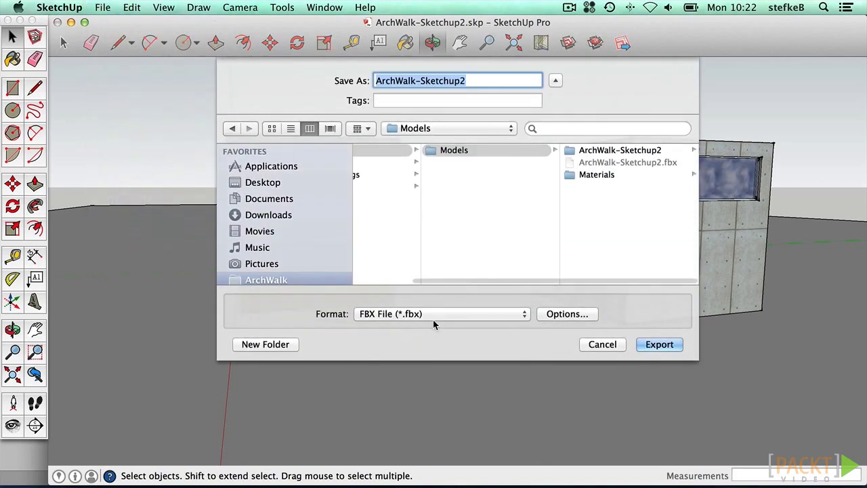
click(433, 315)
click(404, 302)
click(555, 315)
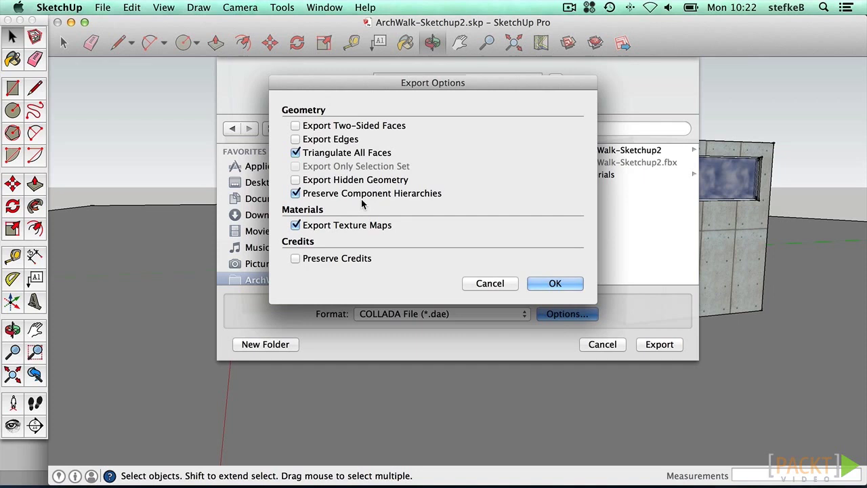
click(541, 284)
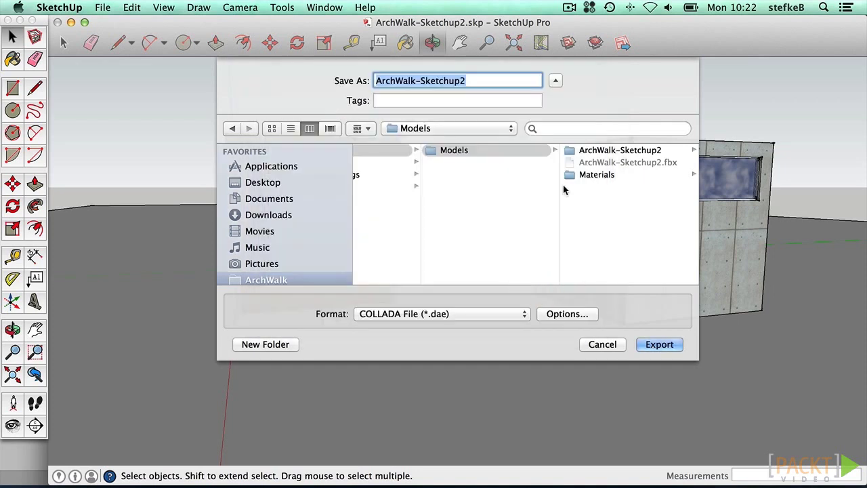
click(488, 82)
text(-Collada)
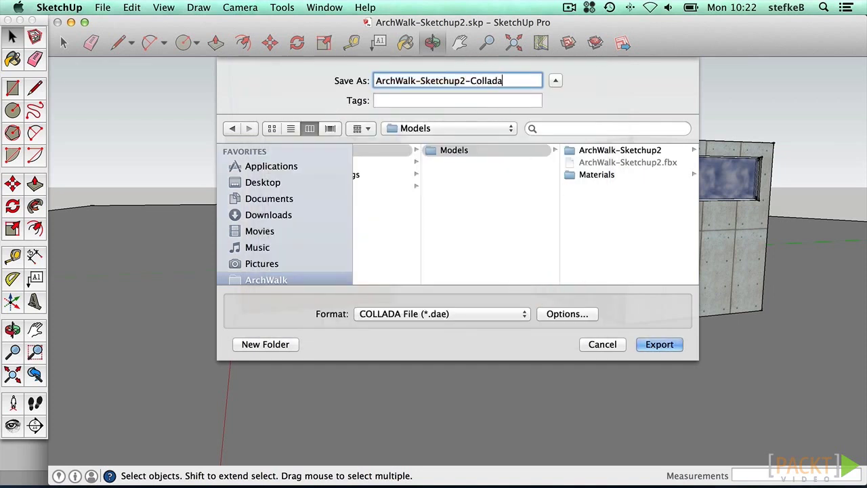
key(Return)
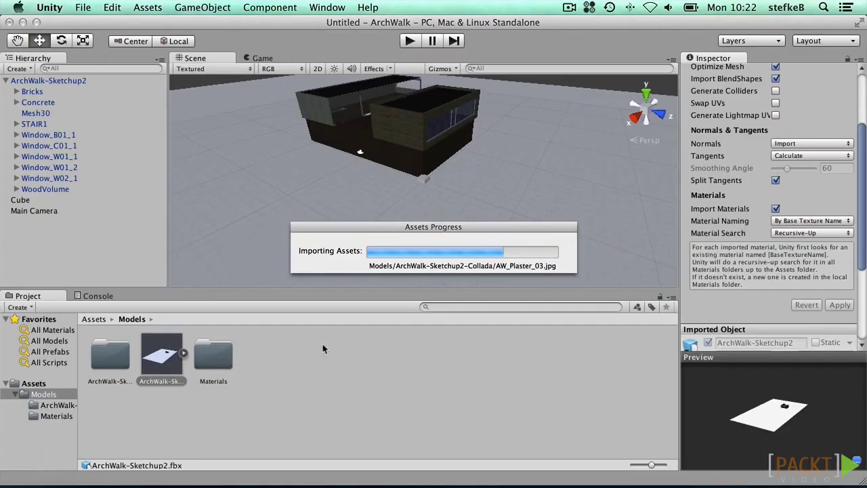
Step: Place the Collada model in the scene and apply an import Scale Factor of 0.0254
mouse_move(265, 356)
mouse_down()
mouse_move(373, 188)
mouse_move(93, 274)
mouse_move(68, 266)
mouse_up()
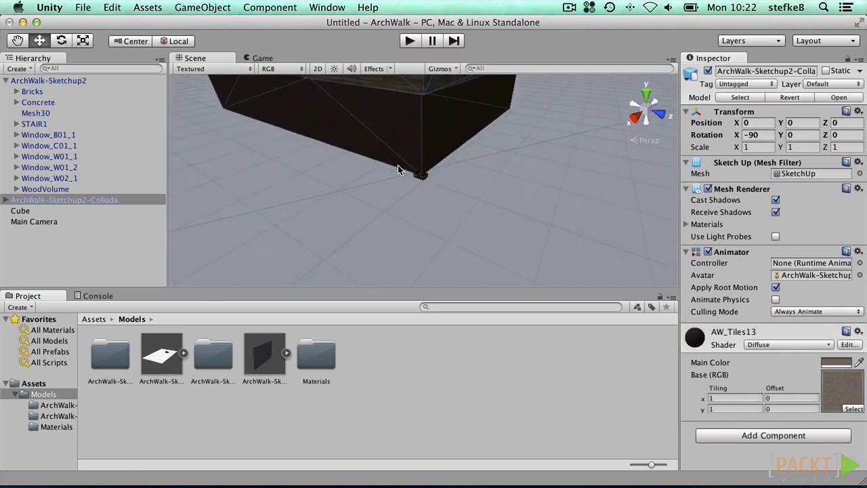
click(253, 351)
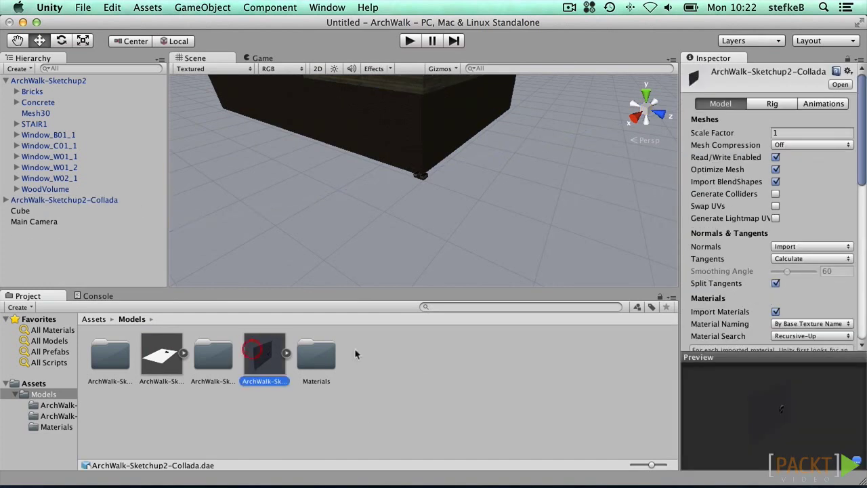
click(806, 133)
click(692, 130)
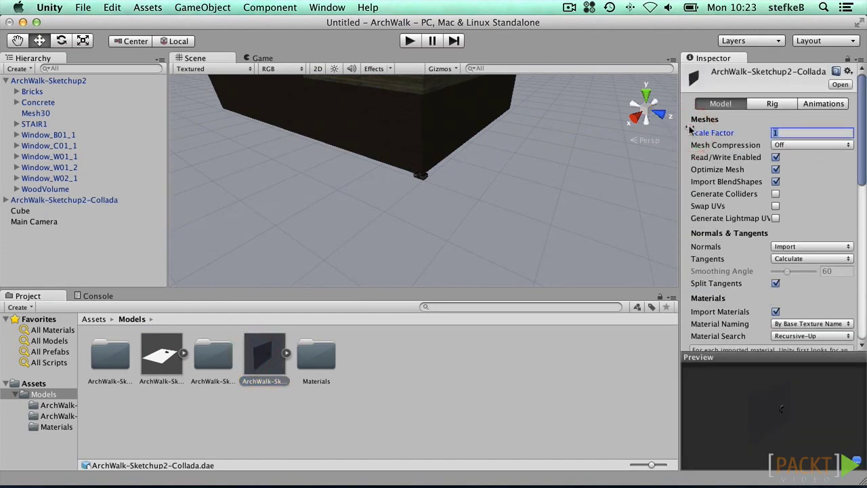
text(0)
text(0254)
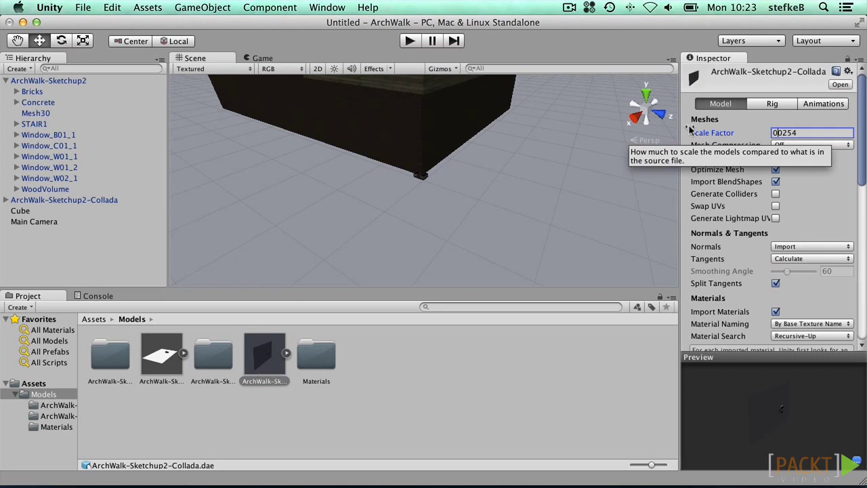
text(.)
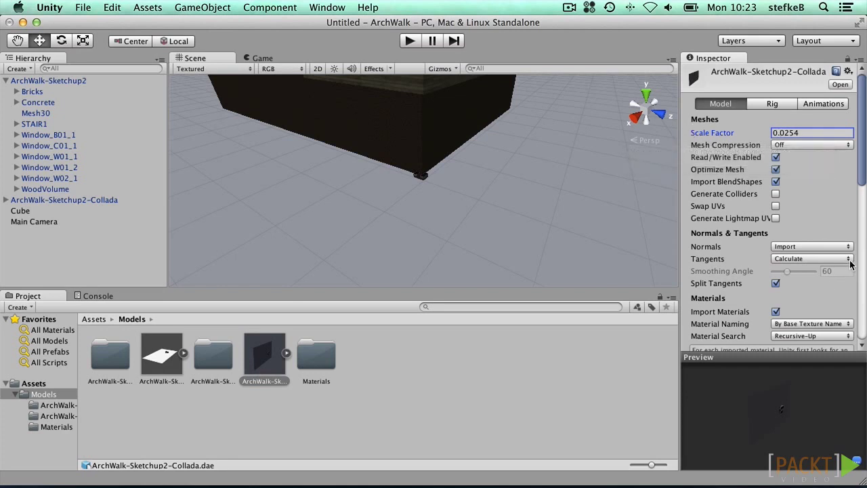
click(863, 286)
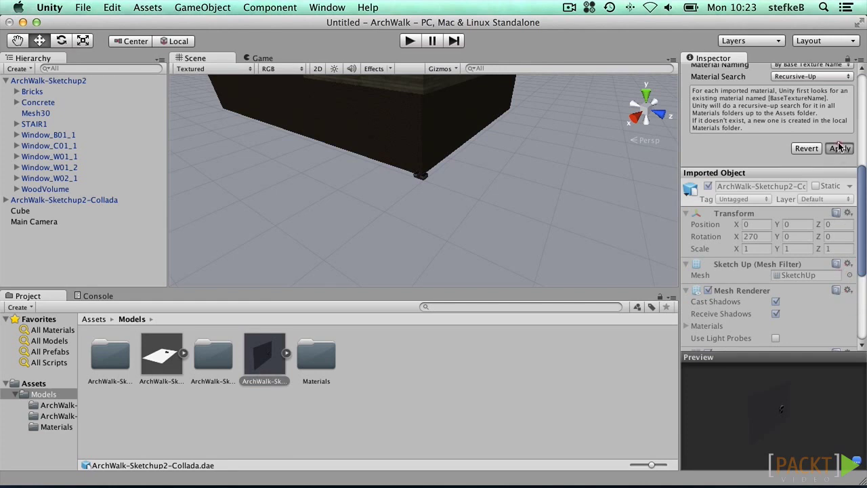
click(840, 149)
scroll(414, 200, up, 10)
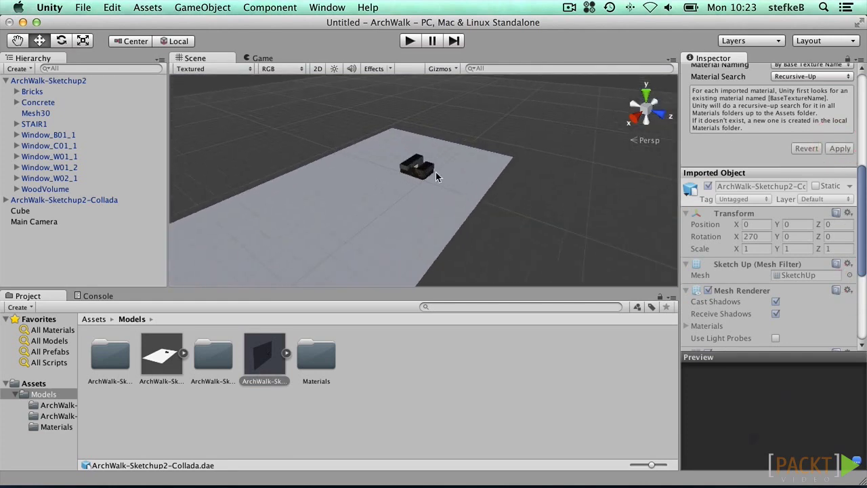
Step: Move the Collada copy aside, delete it, then frame and orbit around ArchWalk-Sketchup2
click(65, 200)
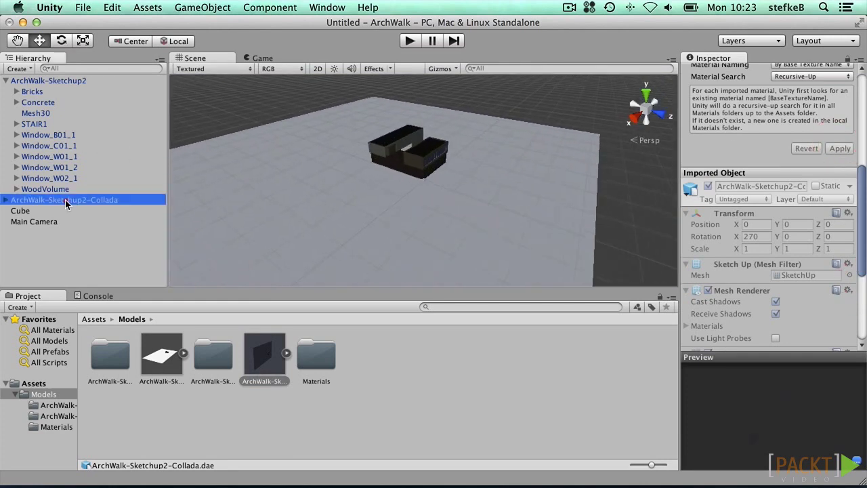
drag(218, 222, 379, 237)
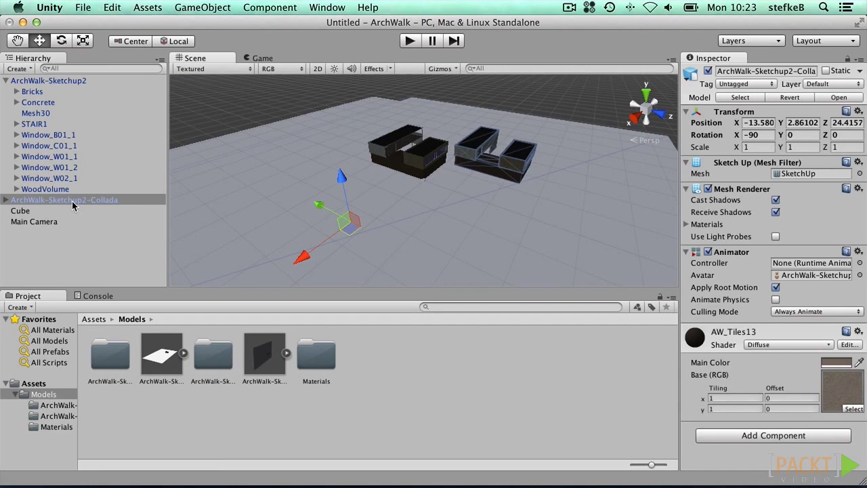
key(super+BackSpace)
double_click(44, 82)
scroll(468, 163, up, 5)
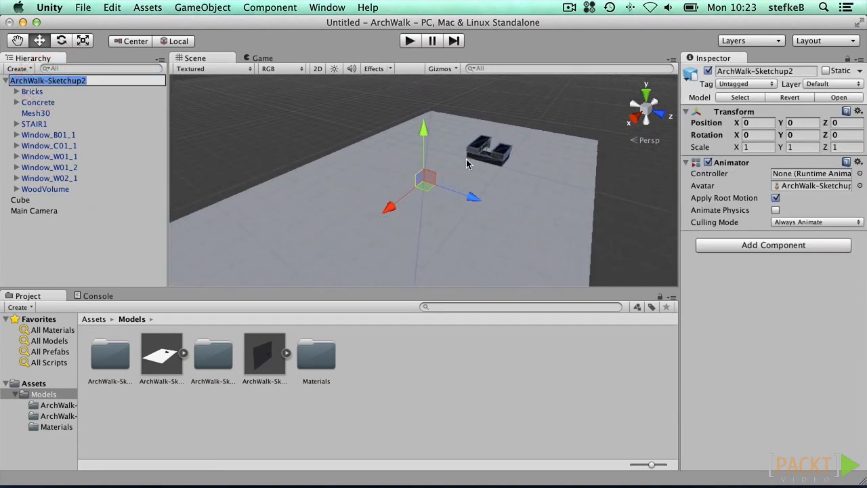
scroll(475, 163, up, 3)
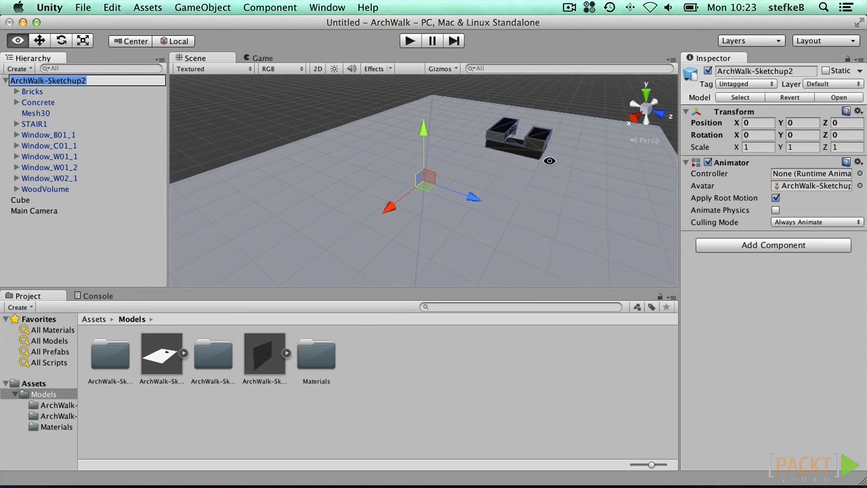
alt+drag(468, 178, 566, 154)
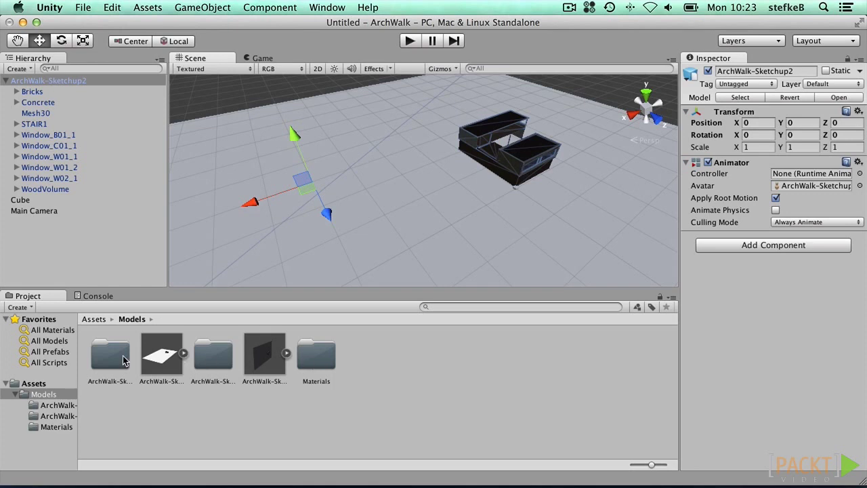
Step: Open the Main Color picker for the AW_Boards01_0 material in ArchWalk-Sketchup2's Materials folder
double_click(212, 359)
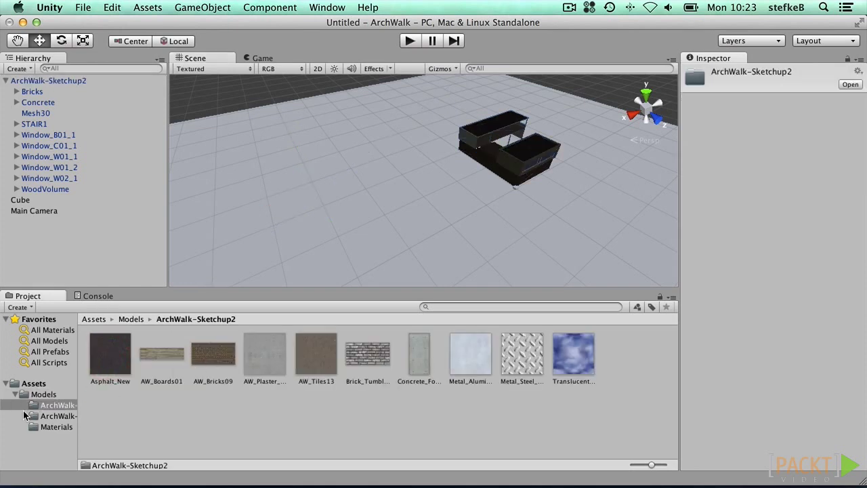
click(56, 427)
click(216, 358)
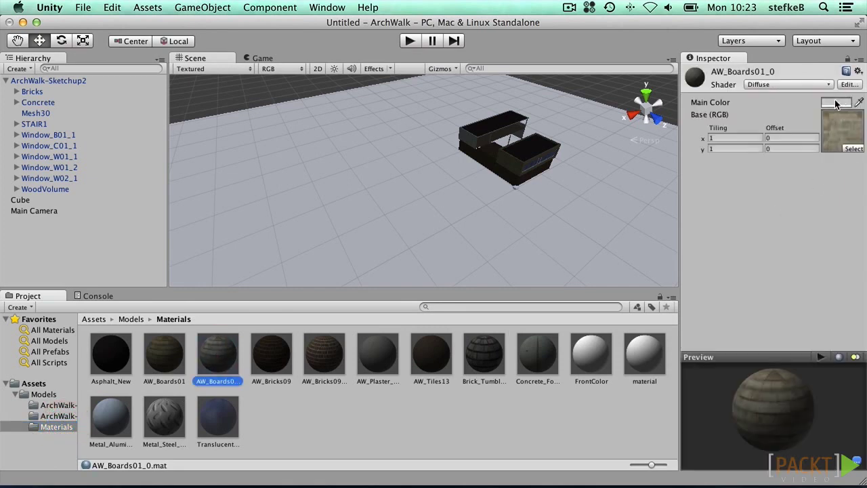
click(837, 103)
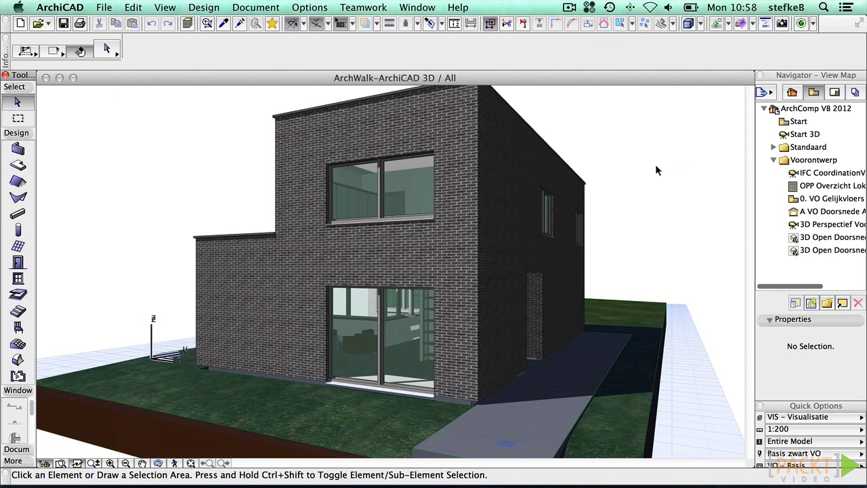
mouse_move(525, 160)
click(204, 7)
mouse_move(299, 283)
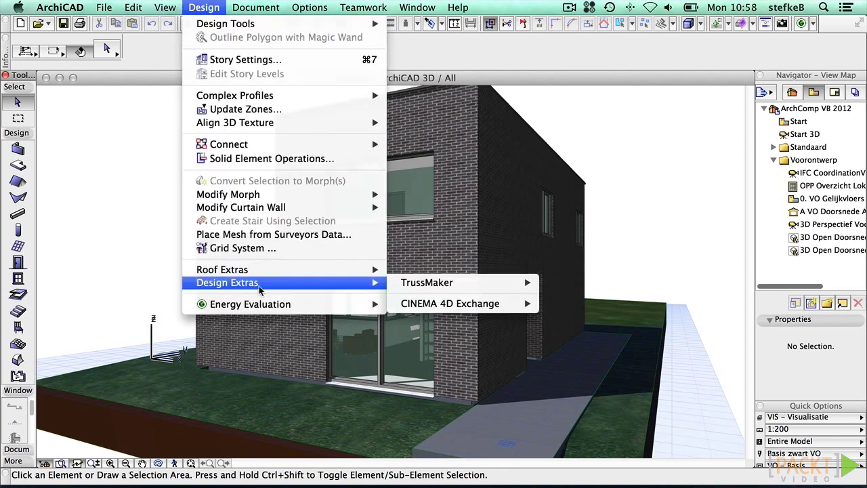
mouse_move(520, 307)
click(583, 347)
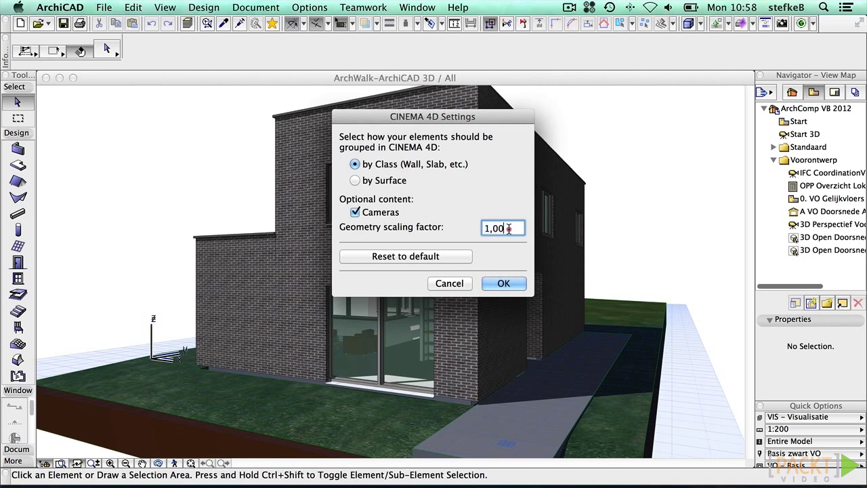
click(502, 282)
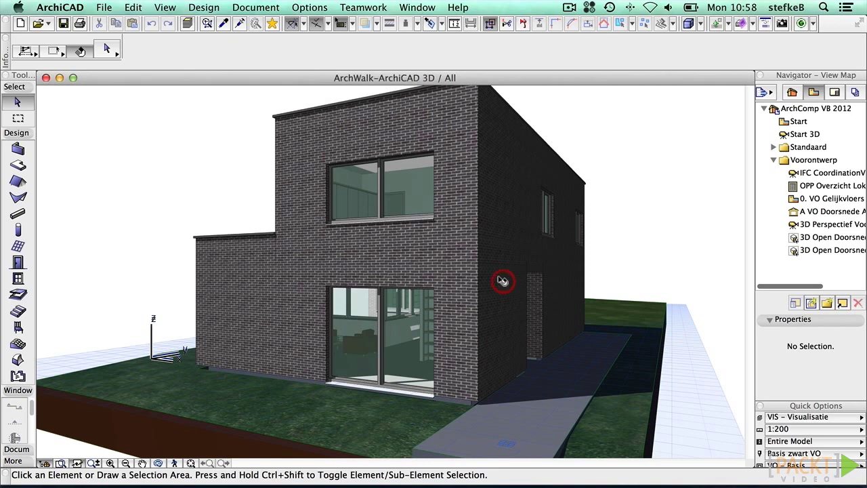
Step: Save the ArchiCAD 3D model as CINEMA 4D file ArchWalk-ArchiCAD.c4d in Models/ArchiCAD
click(98, 7)
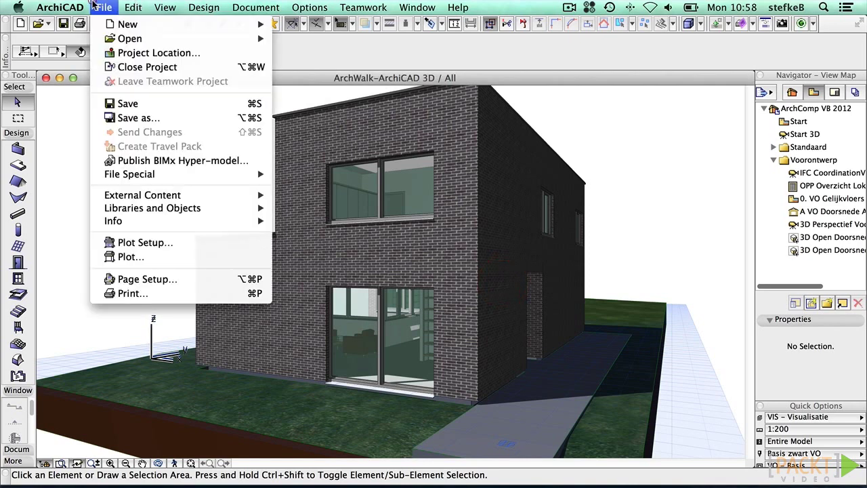
click(139, 117)
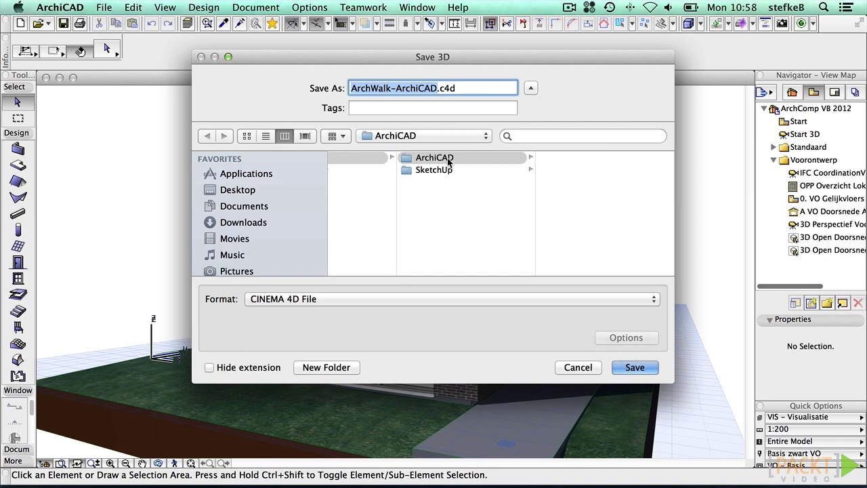
scroll(447, 159, left, 3)
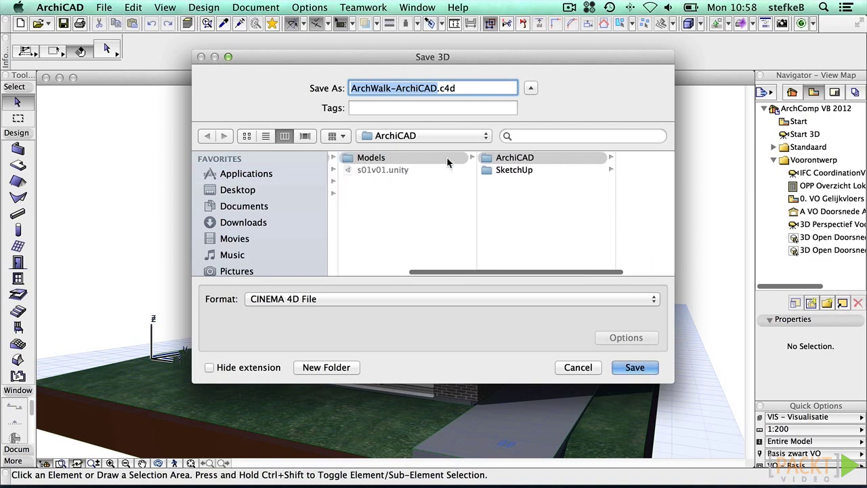
scroll(427, 158, right, 4)
click(635, 367)
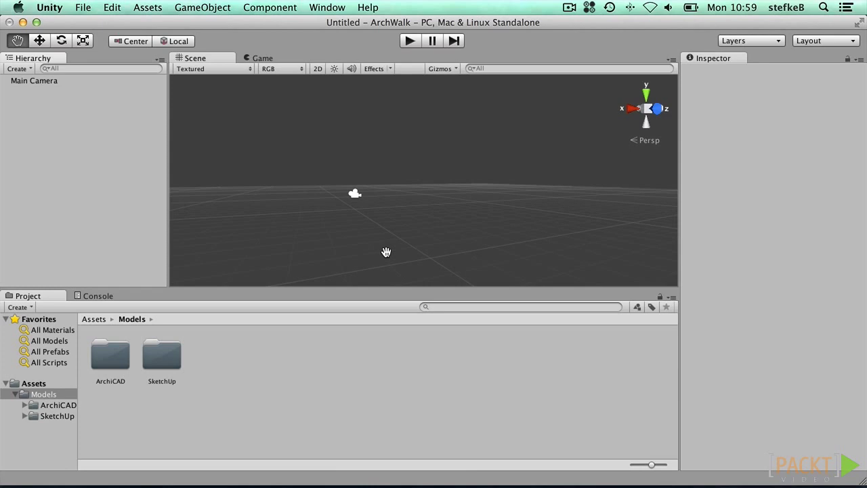
Step: Place the ArchWalk-ArchiCAD model from the ArchiCAD models folder into the scene
double_click(111, 355)
click(114, 361)
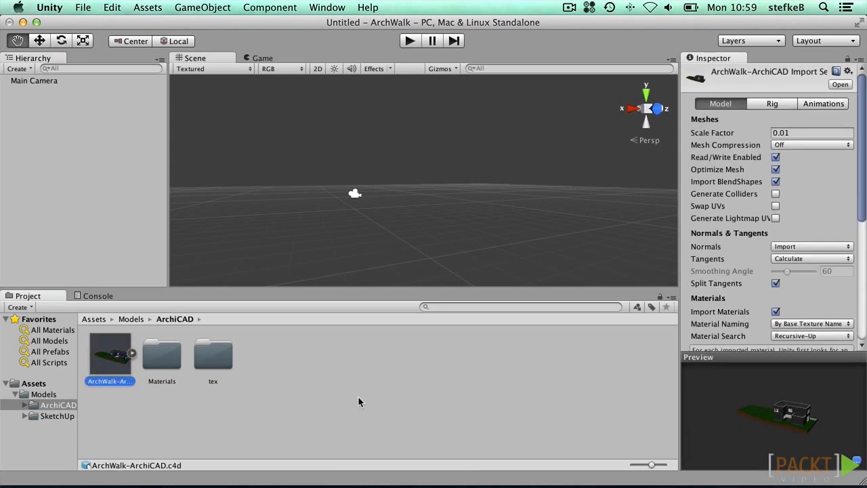
drag(109, 358, 67, 207)
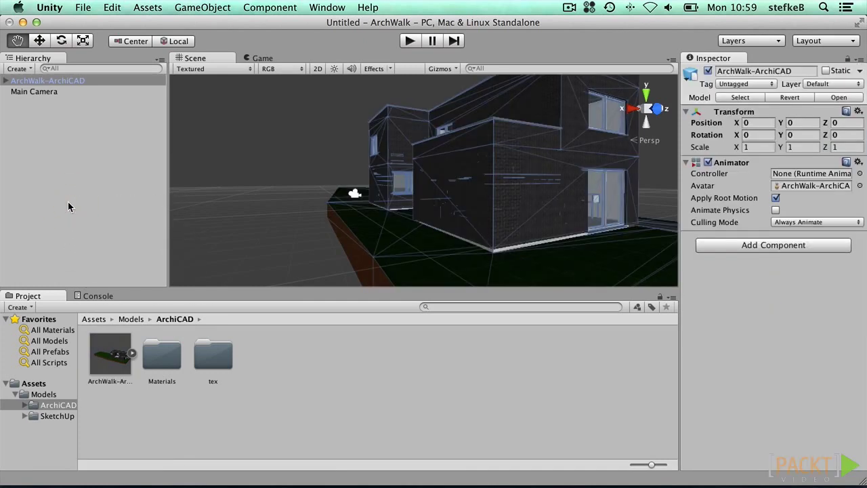
Step: Add a cube reset to position 0, 0, 0, then show ArchWalk-ArchiCAD's import settings
click(196, 7)
mouse_move(265, 40)
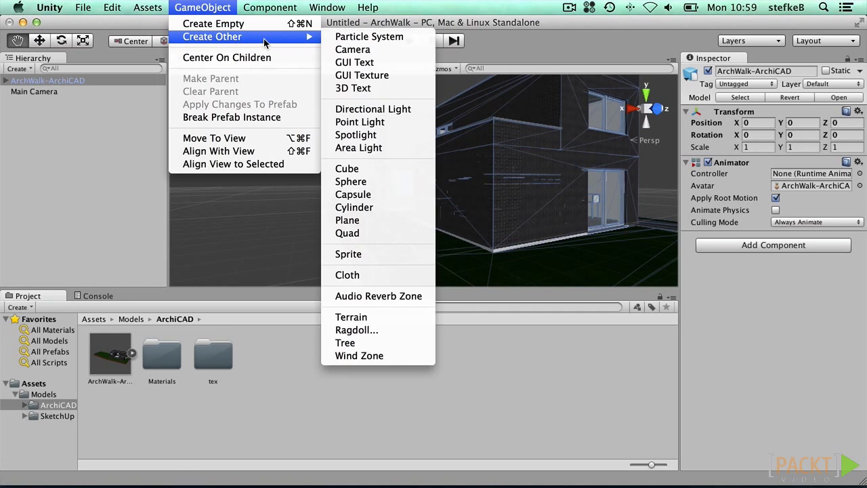
click(382, 169)
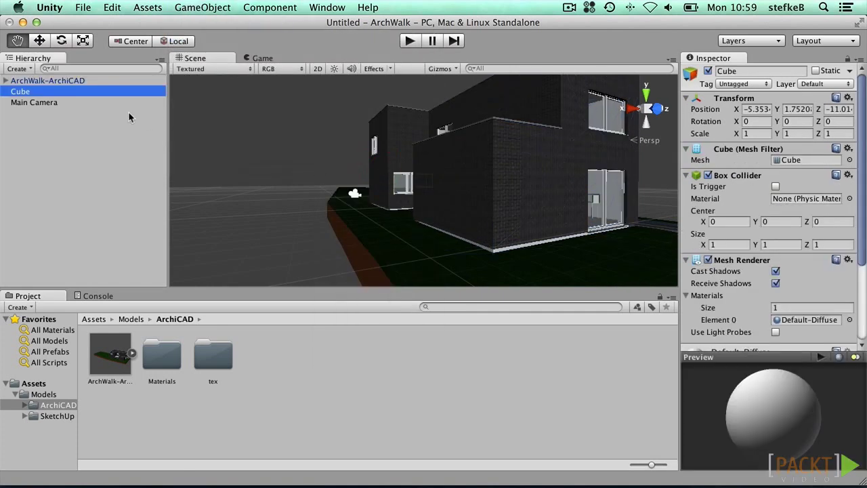
click(848, 97)
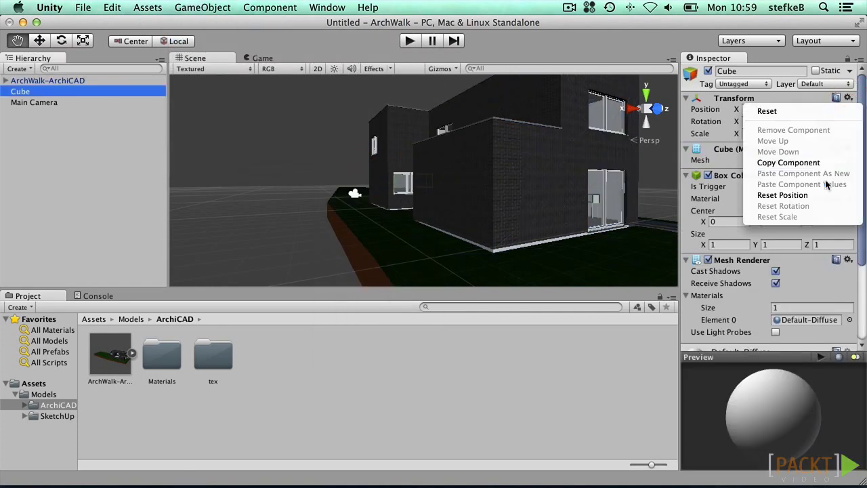
click(789, 195)
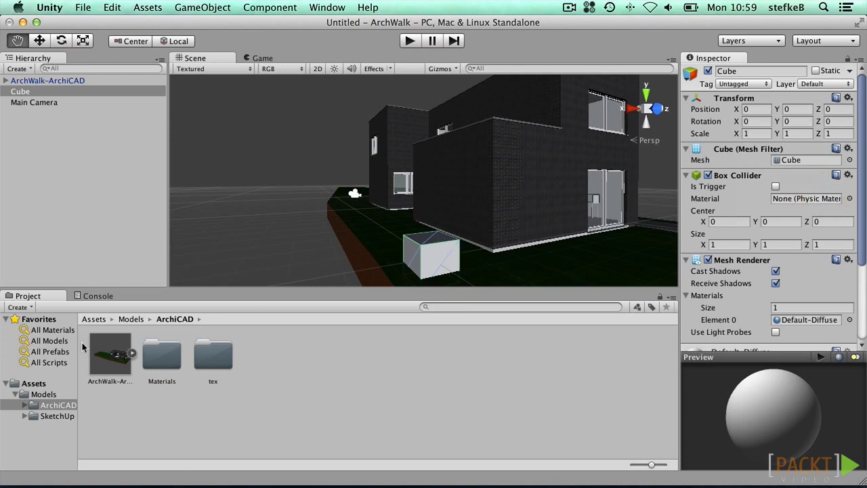
click(108, 354)
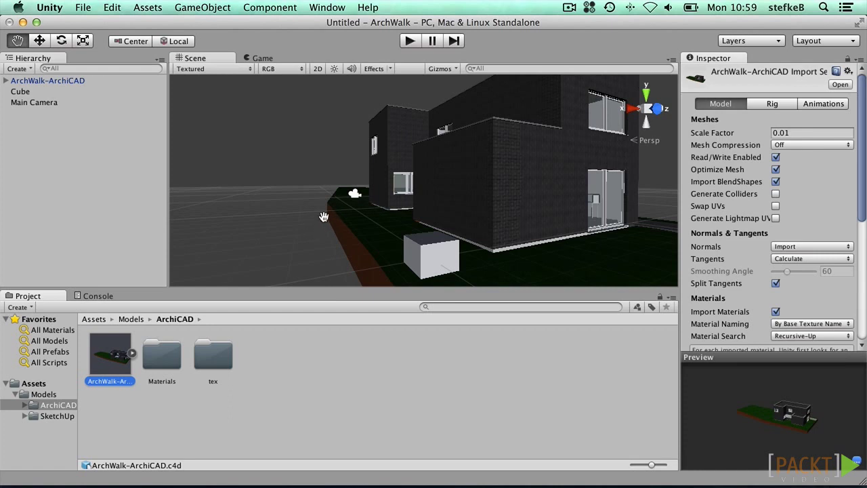
Step: Orbit the scene, expand ArchWalk-ArchiCAD and browse its Baksteen antraciet and Beton materials
scroll(458, 179, up, 3)
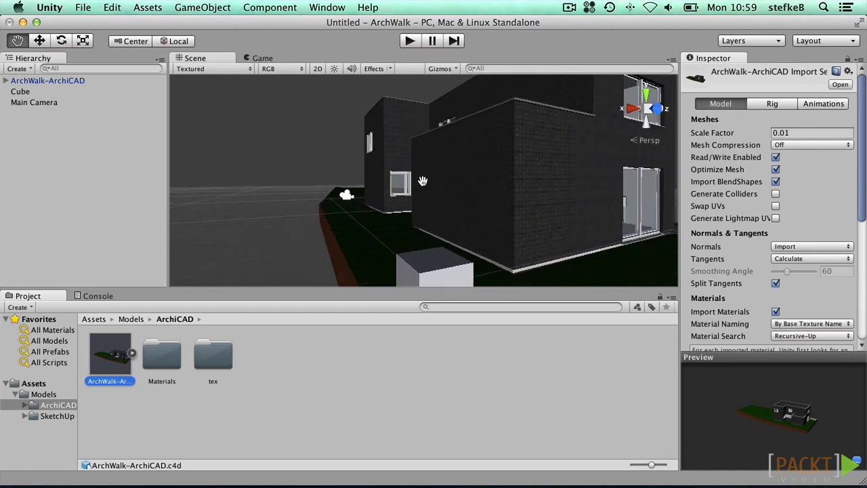
alt+drag(394, 188, 469, 209)
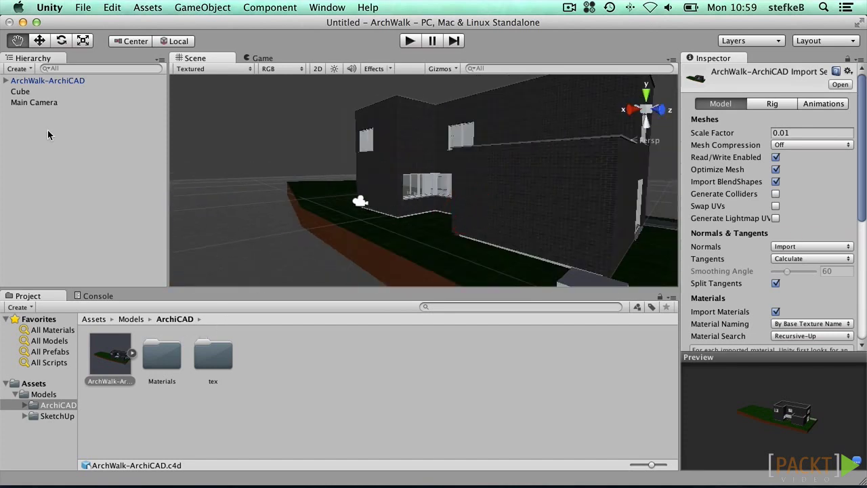
click(6, 80)
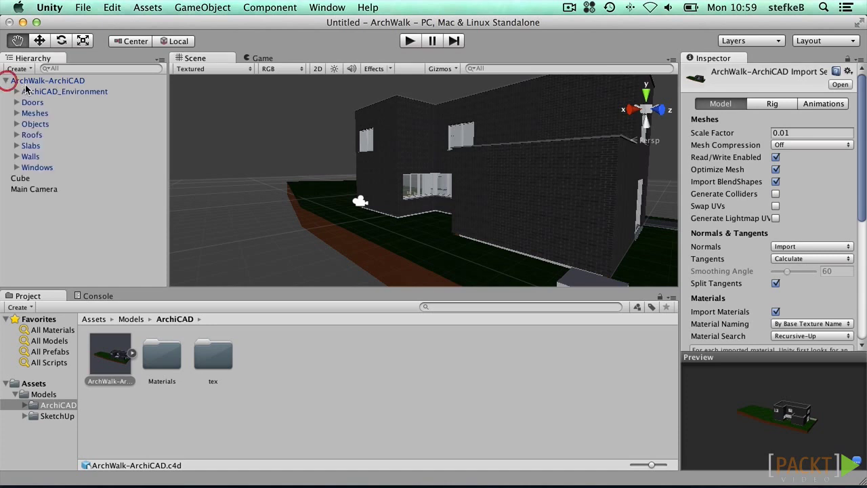
double_click(162, 355)
click(215, 358)
click(266, 418)
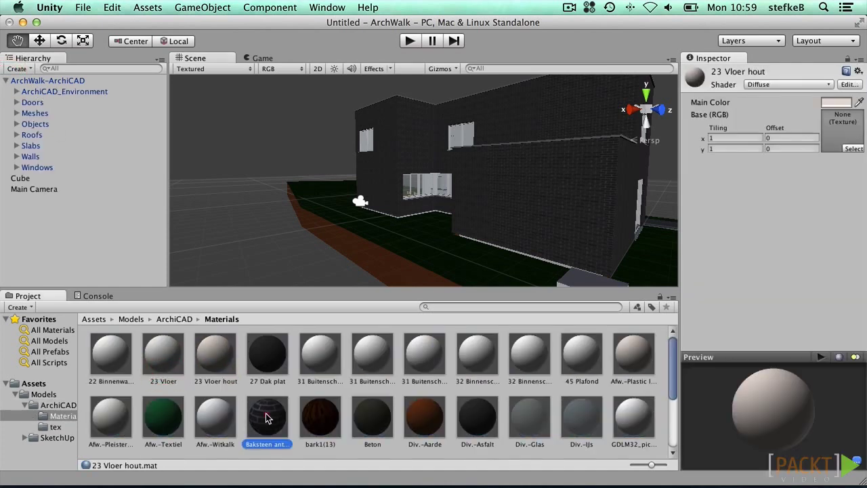
click(370, 415)
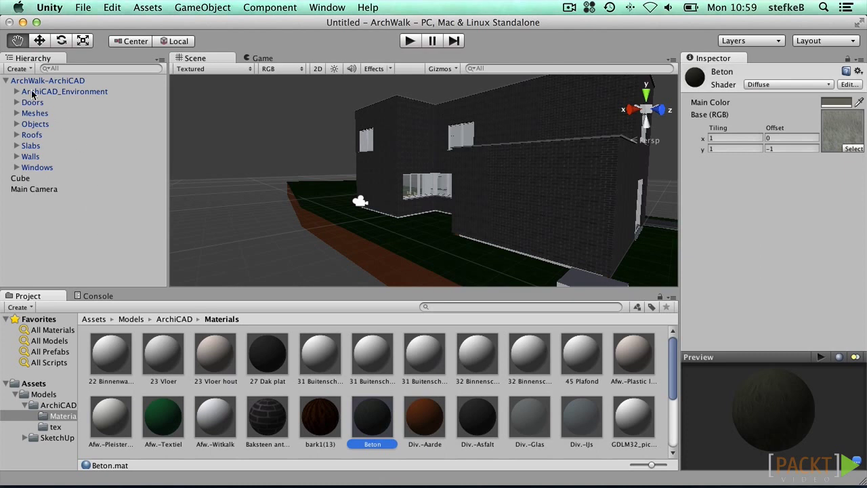
Step: Inspect the model's groups, then expand Slabs > Dak_002 and select Polygon_638 and Polygon_639
click(31, 91)
click(31, 103)
click(32, 124)
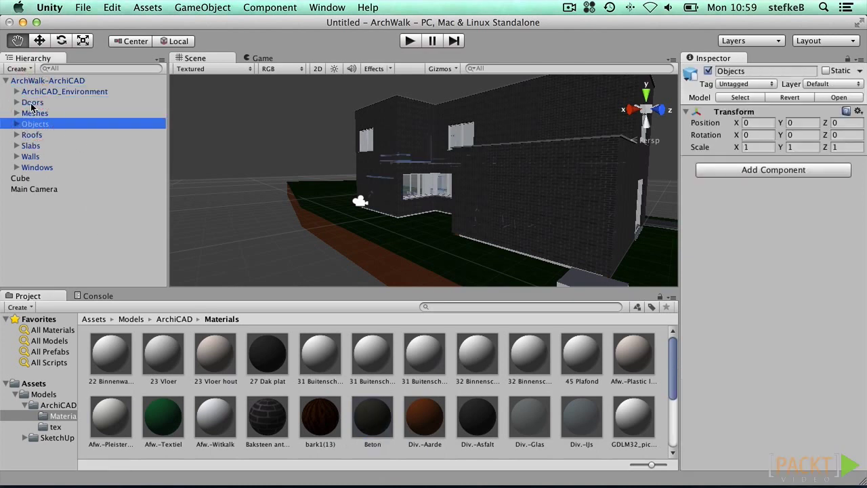
click(29, 136)
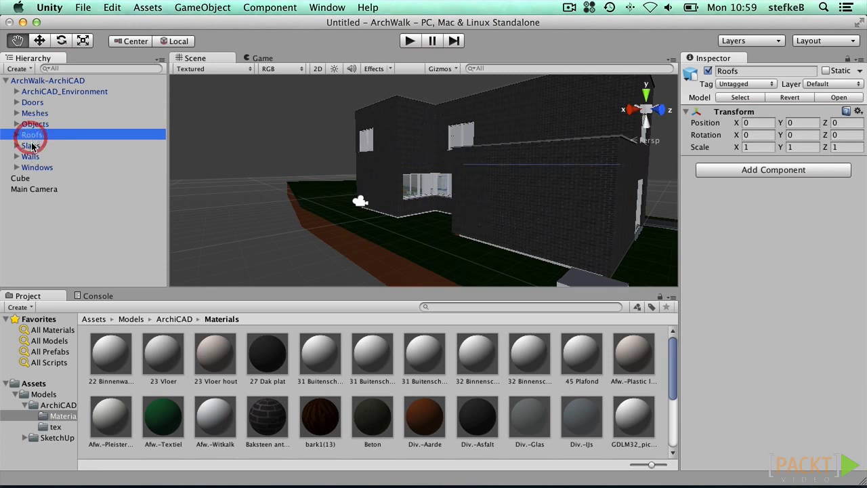
click(30, 145)
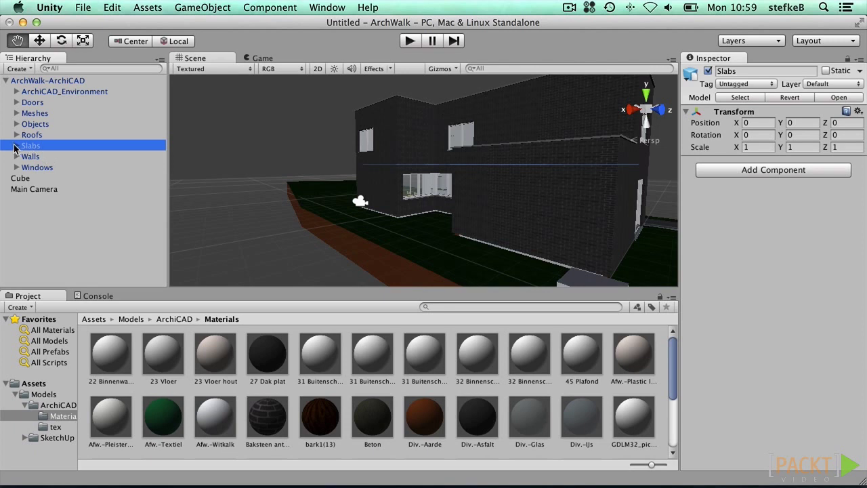
click(14, 146)
click(43, 157)
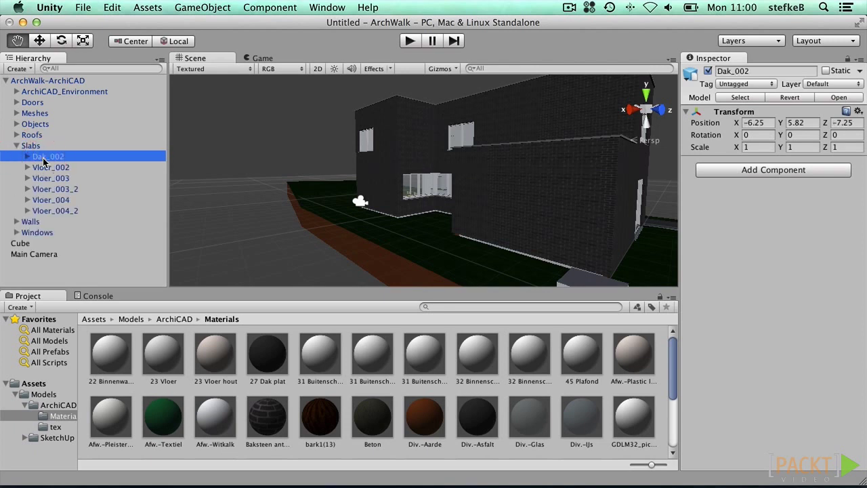
click(28, 157)
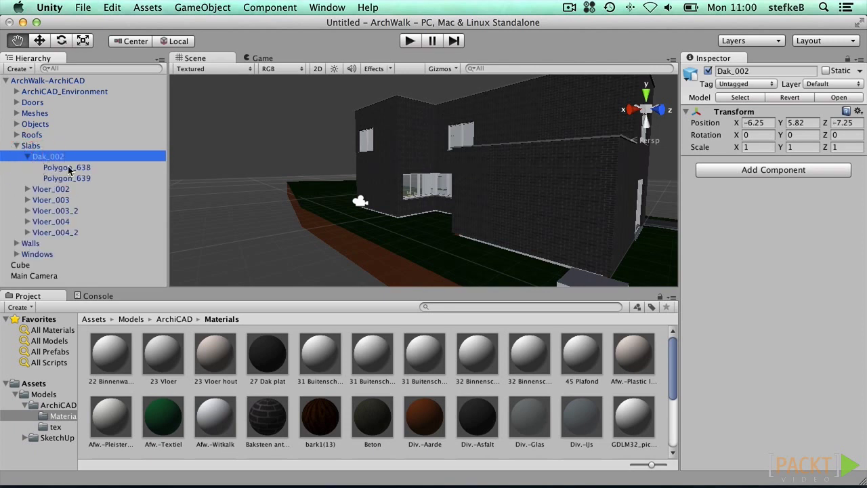
click(70, 170)
click(68, 178)
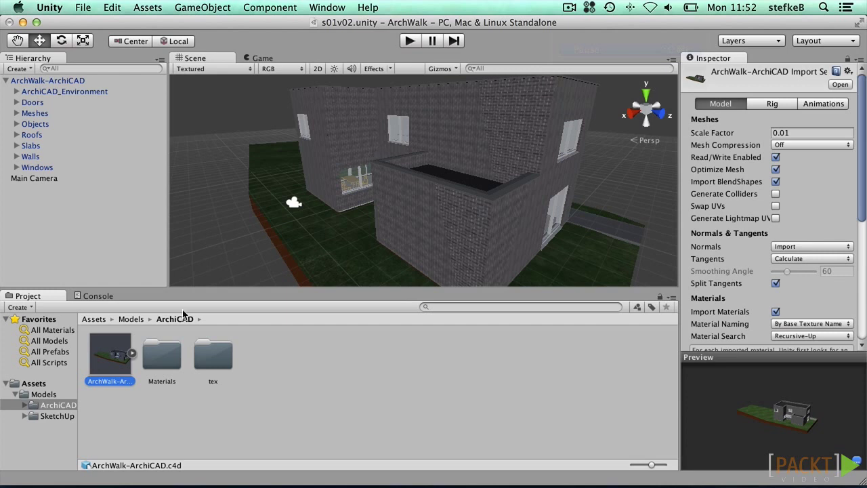
Step: Open the ArchWalk-ArchiCAD asset in Cinema 4D and select Wand-009's first polygon
double_click(113, 353)
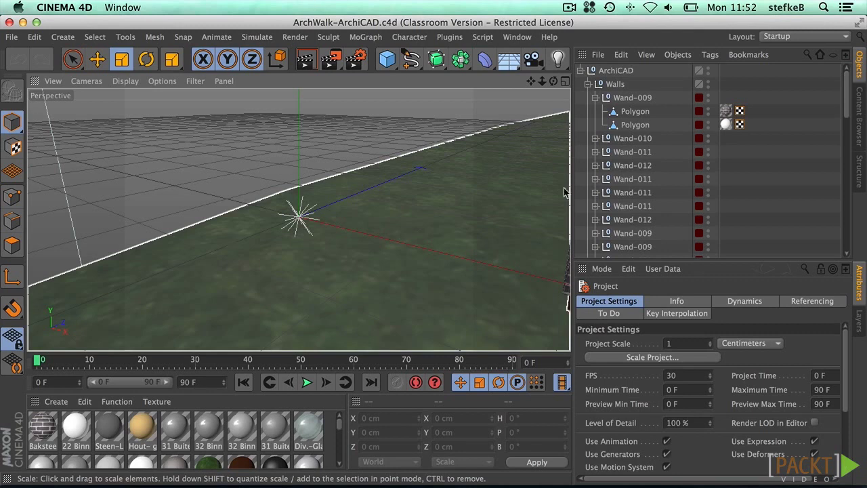
click(635, 112)
Step: Set the wall polygon's Baksteen-antraciet texture projection to Cubic and view the brick wall
click(726, 111)
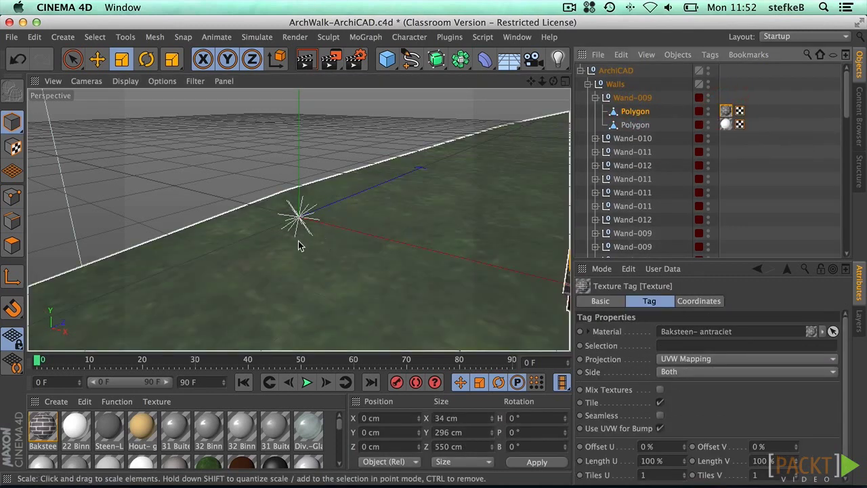
click(692, 360)
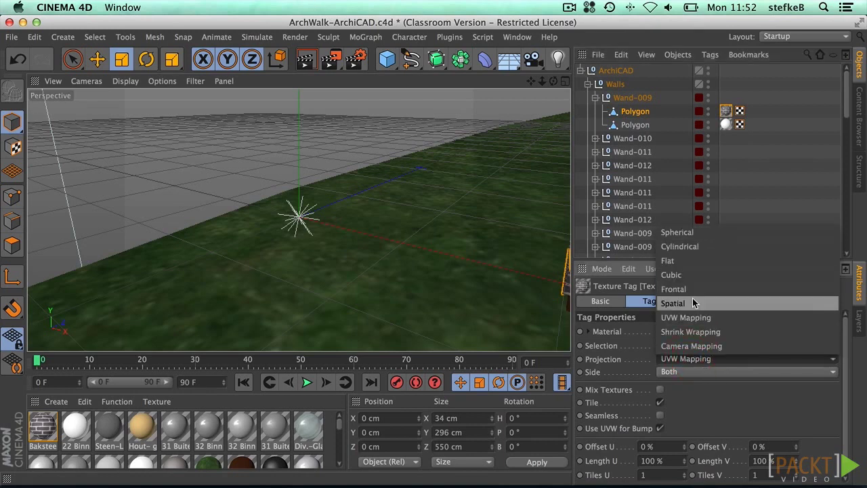
click(673, 275)
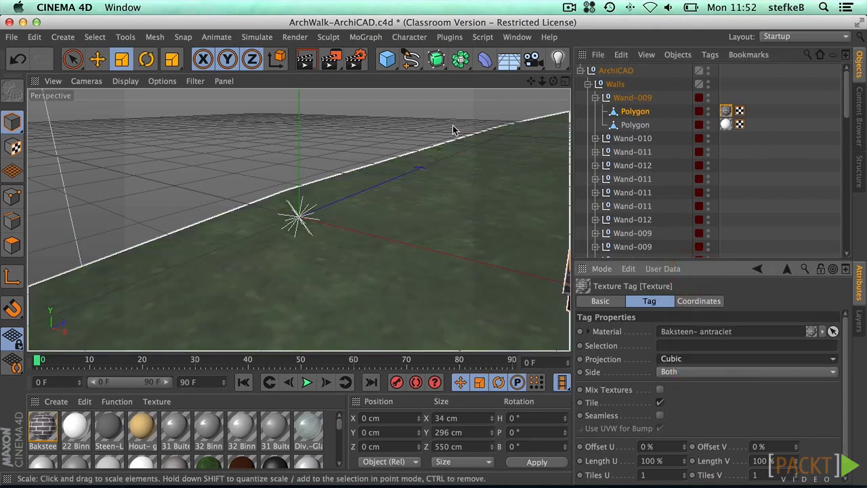
mouse_move(553, 81)
mouse_down()
mouse_move(568, 80)
mouse_move(517, 87)
mouse_move(542, 82)
mouse_move(535, 91)
mouse_move(532, 80)
mouse_move(554, 81)
mouse_up()
alt+drag(298, 220, 347, 182)
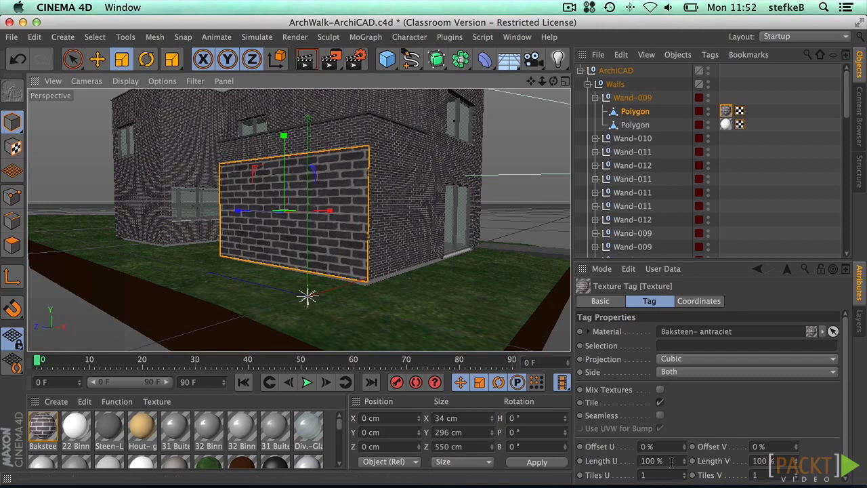
Step: Try the texture's Length U at 30 %, then return it to 100 %
click(644, 475)
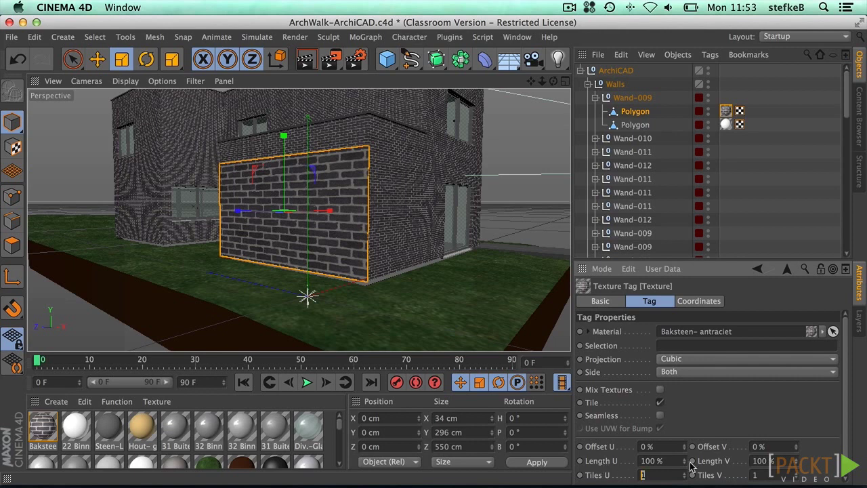
click(667, 461)
text(30)
key(Return)
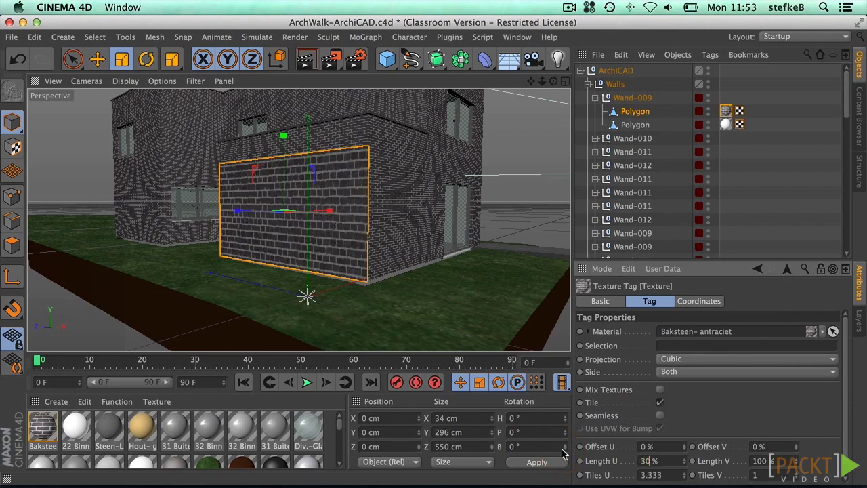
click(654, 461)
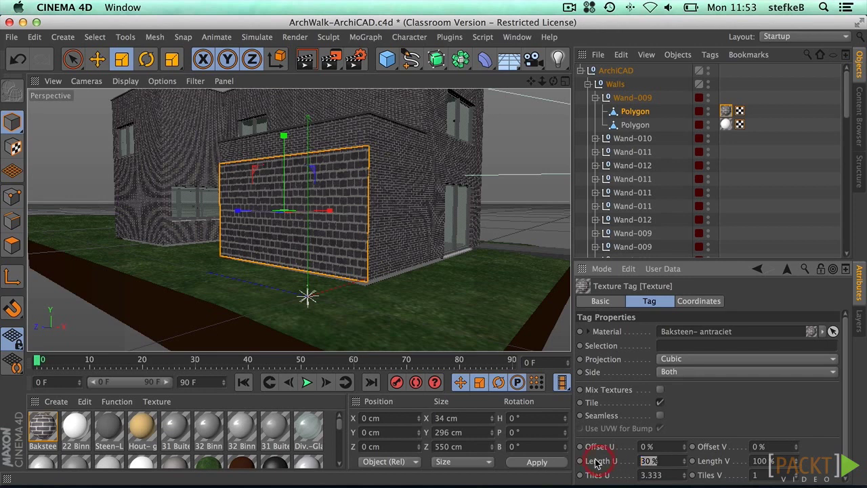
text(100)
key(Return)
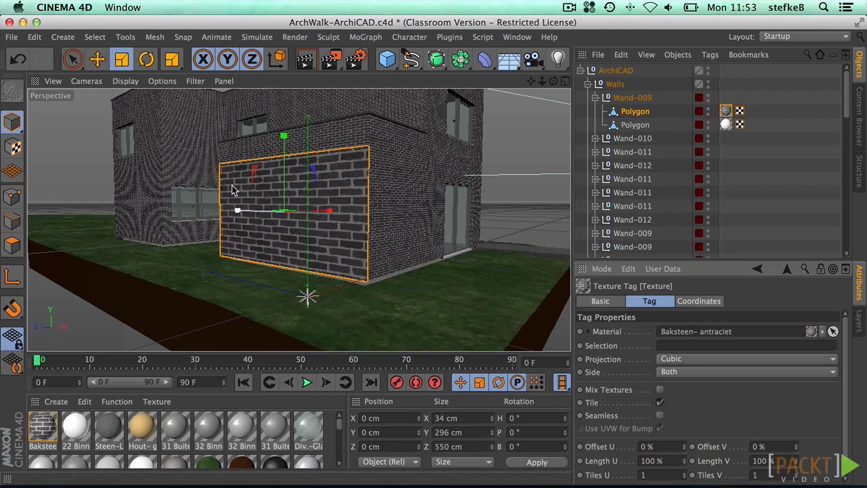
Step: In Texture and Axis mode, scale the brick projection to 33 cm on X, Y and Z and apply
click(12, 146)
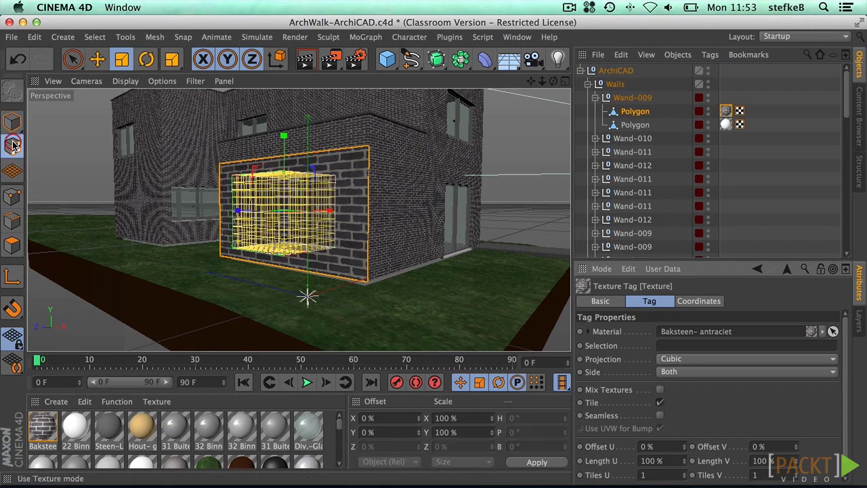
click(13, 279)
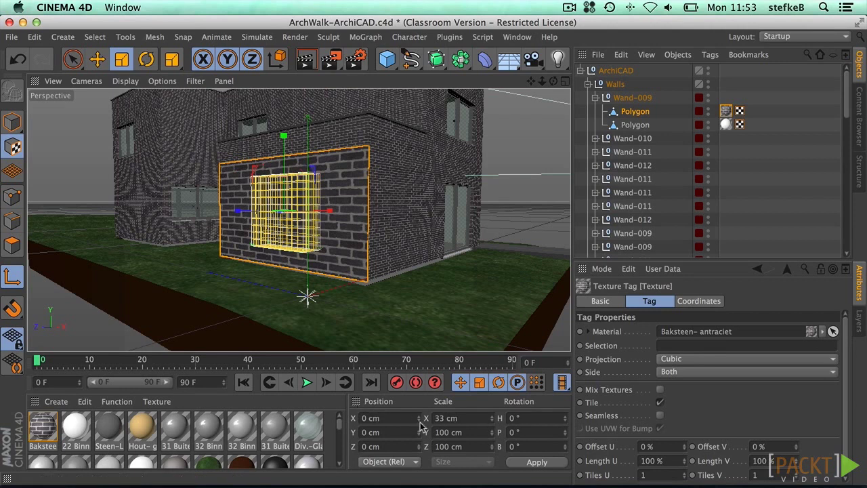
double_click(486, 432)
text(33)
double_click(468, 446)
text(3)
key(Return)
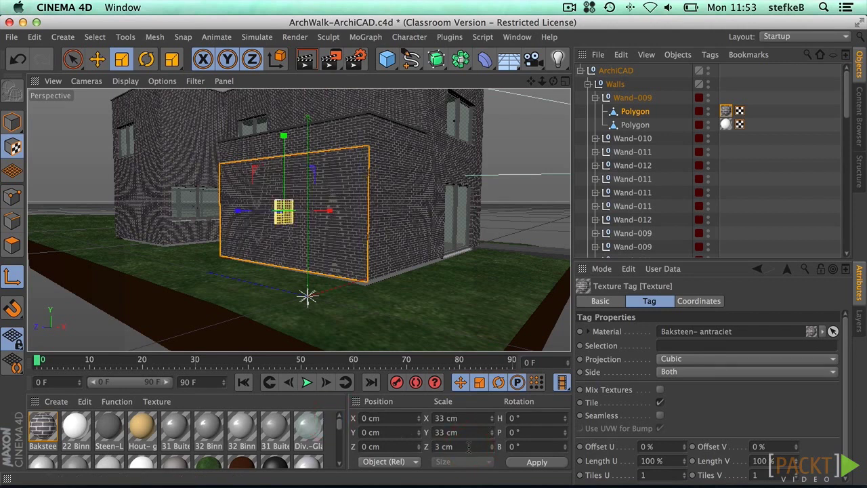
double_click(469, 447)
text(33)
key(Return)
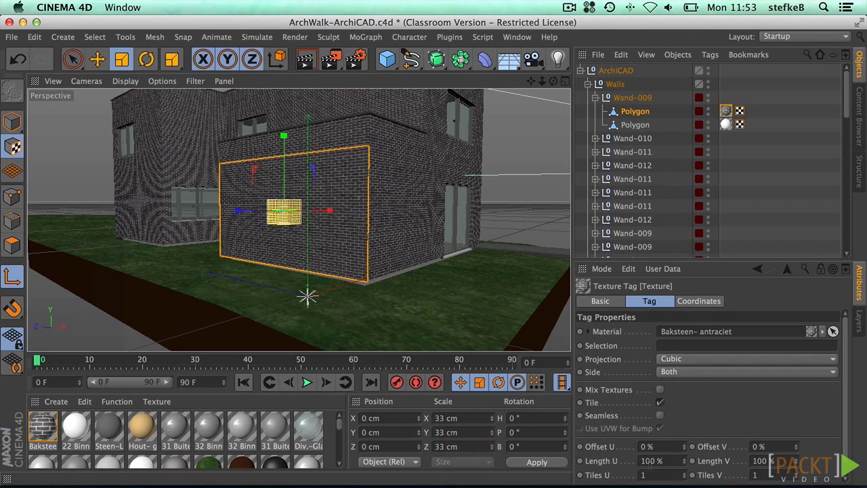
double_click(650, 460)
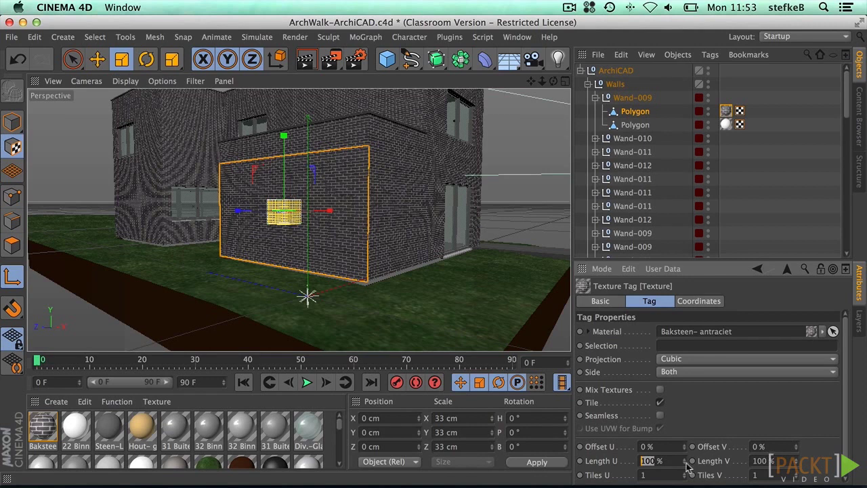
click(539, 462)
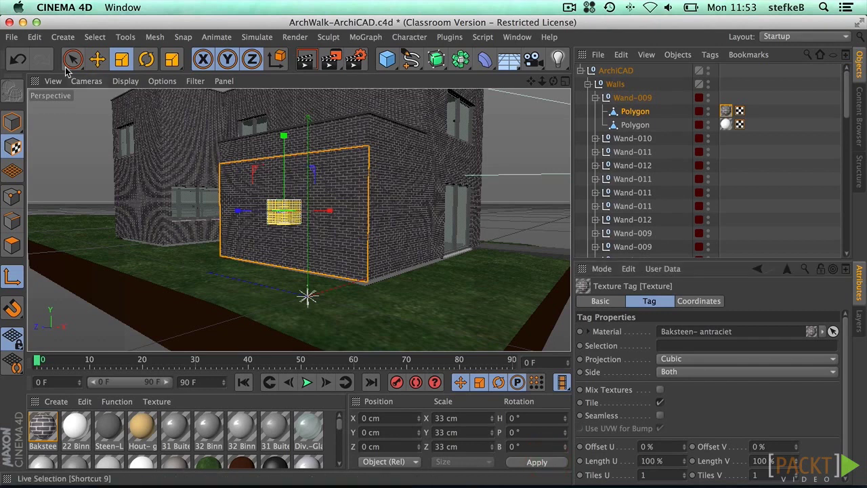
Step: Save the edited ArchWalk-ArchiCAD file from Cinema 4D's File menu
click(13, 37)
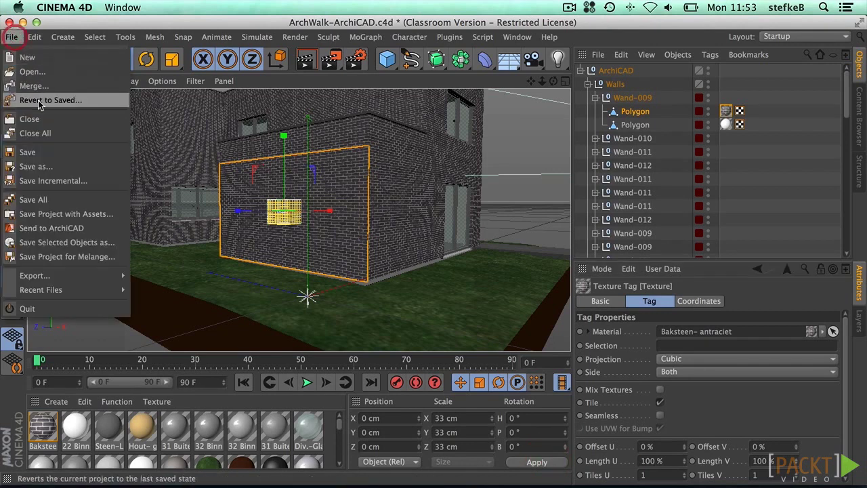
click(42, 151)
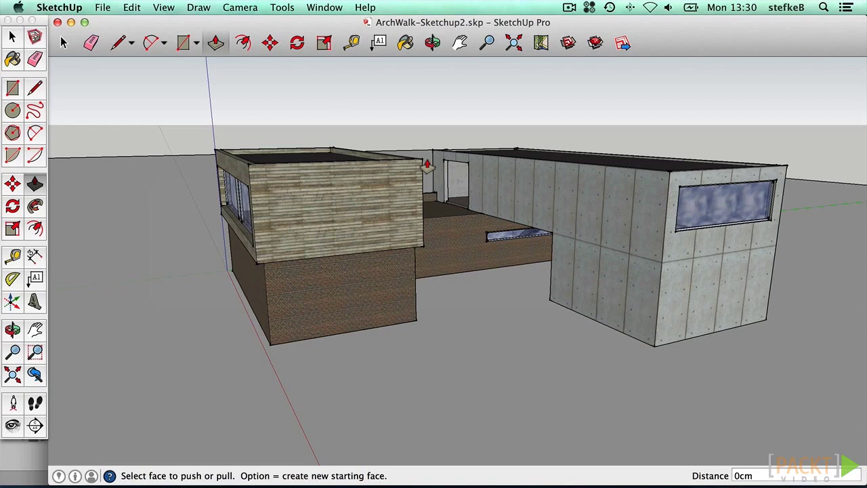
Step: Draw a rectangle on the ground in front of the house and push/pull it up 37cm
click(12, 88)
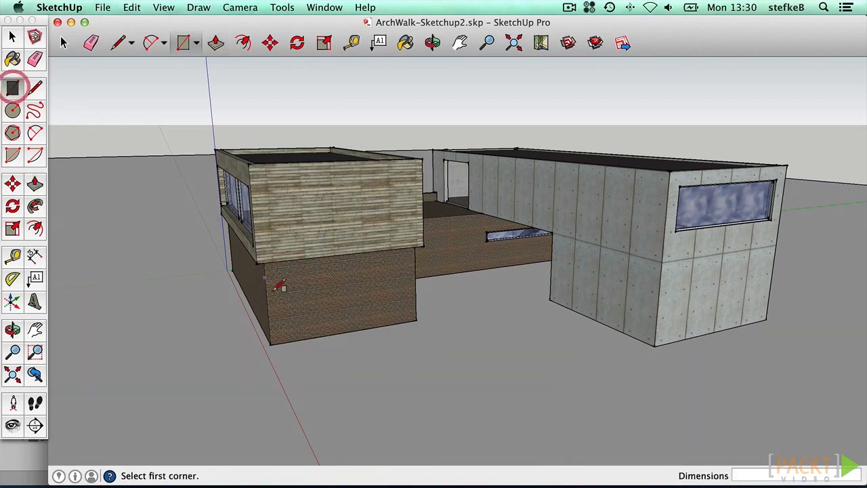
click(350, 358)
click(554, 366)
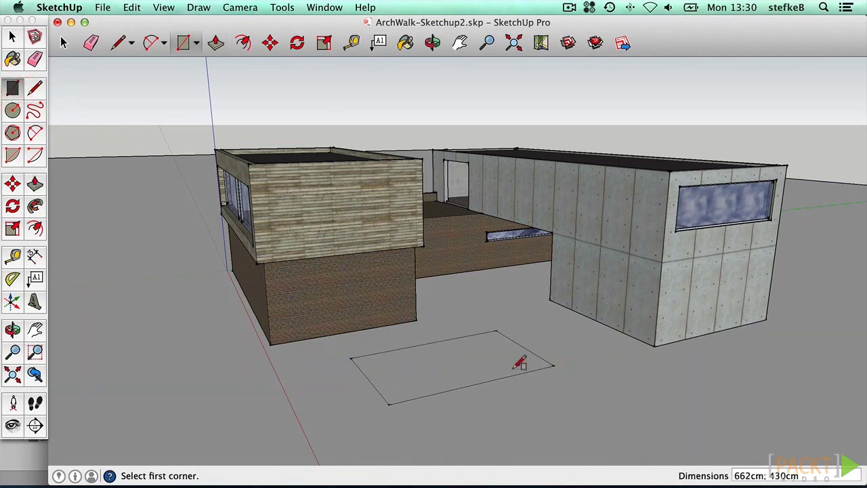
key(p)
drag(497, 360, 498, 351)
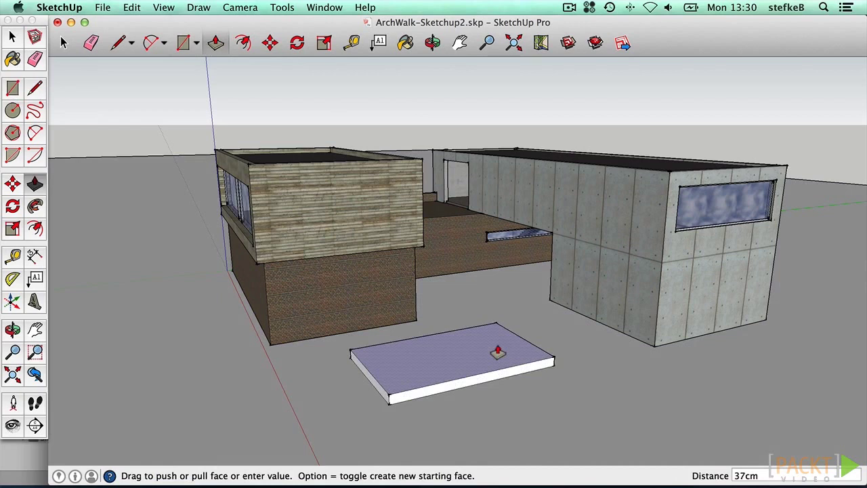
click(498, 351)
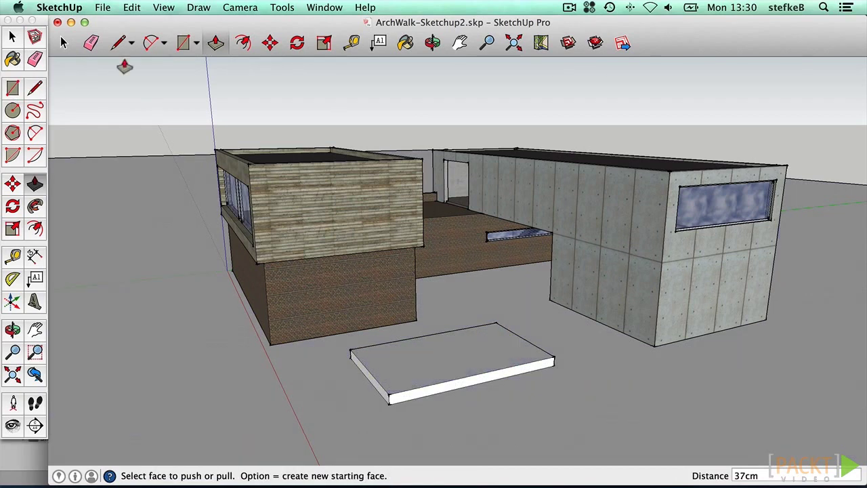
Step: Export the model as FBX with texture maps, Y up and Meters, replacing ArchWalk-Sketchup2.fbx
click(103, 6)
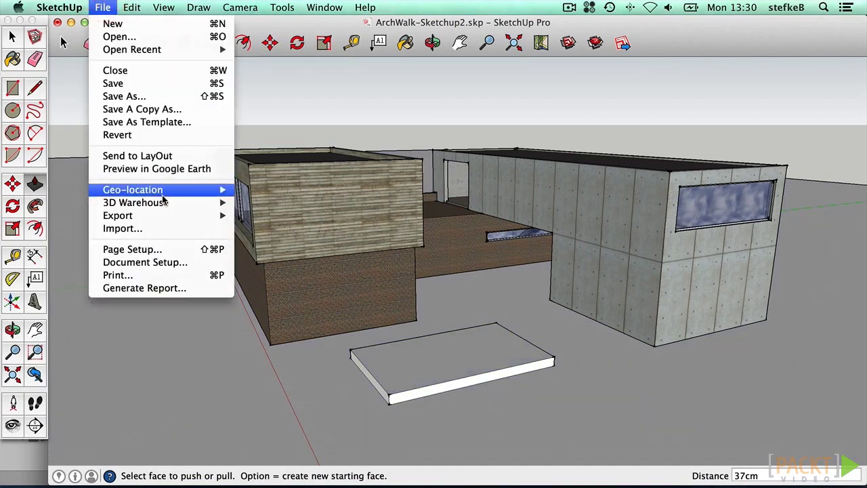
mouse_move(165, 215)
click(269, 217)
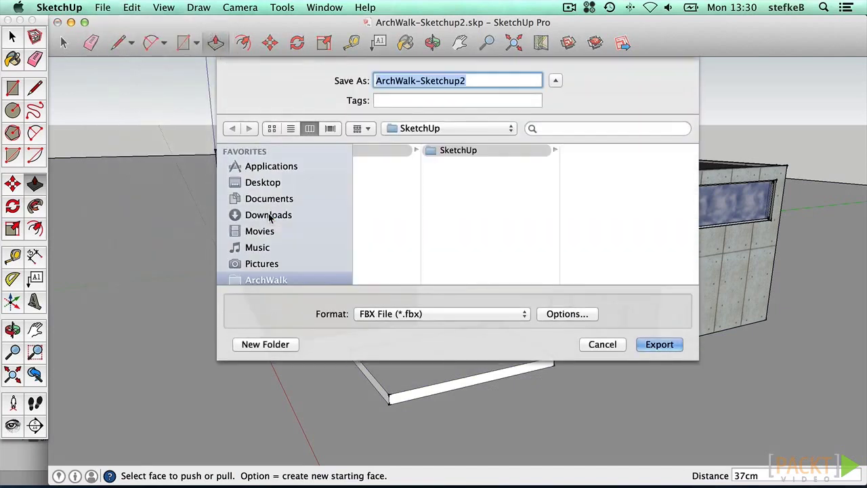
click(556, 315)
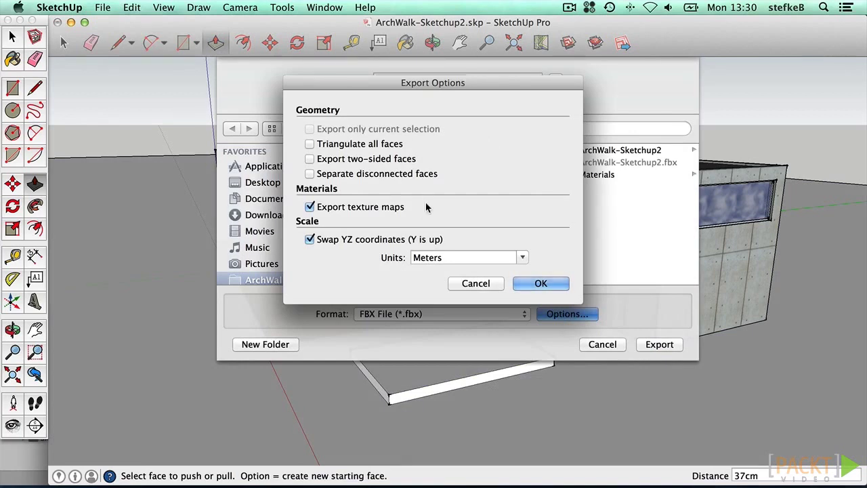
click(534, 283)
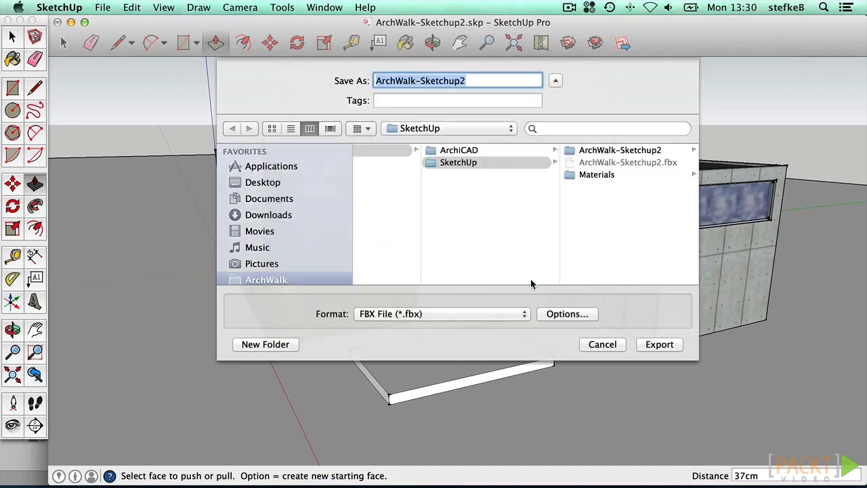
click(660, 344)
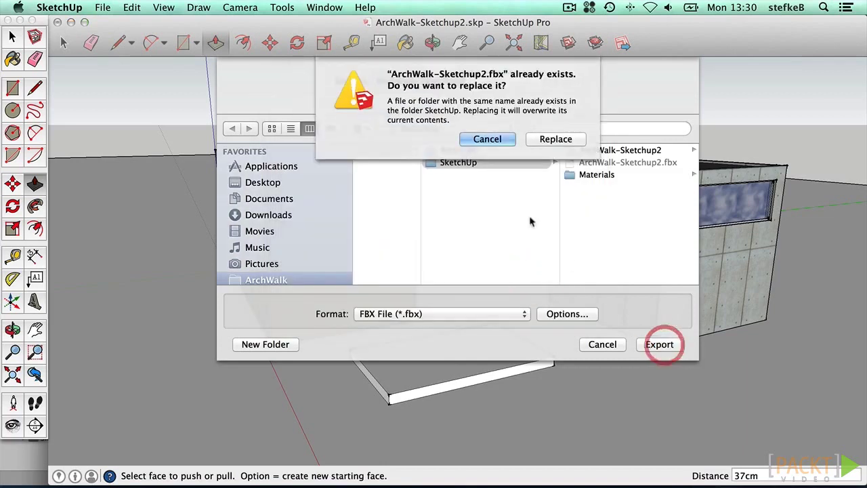
click(550, 138)
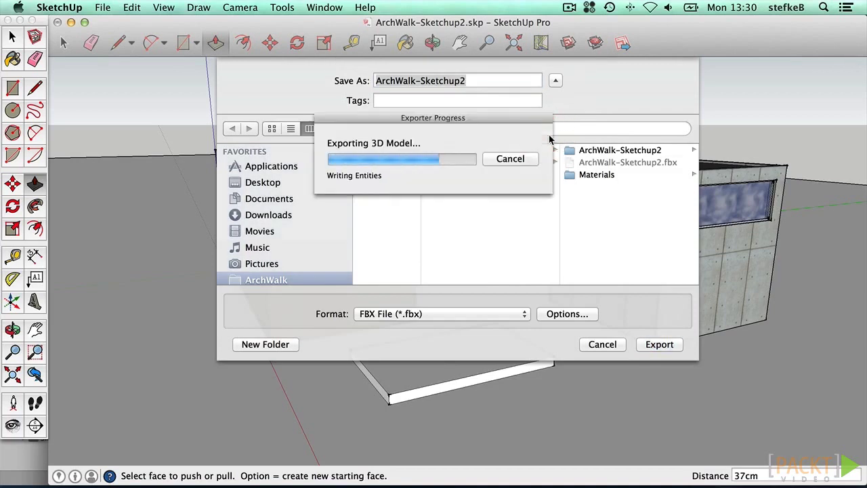
click(482, 295)
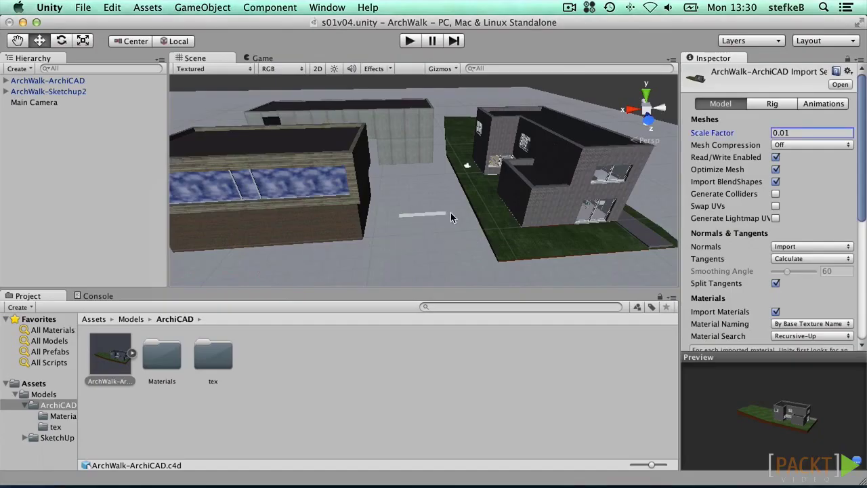
Step: Orbit the Scene view around the reimported SketchUp buildings and new slab
alt+drag(451, 213, 297, 186)
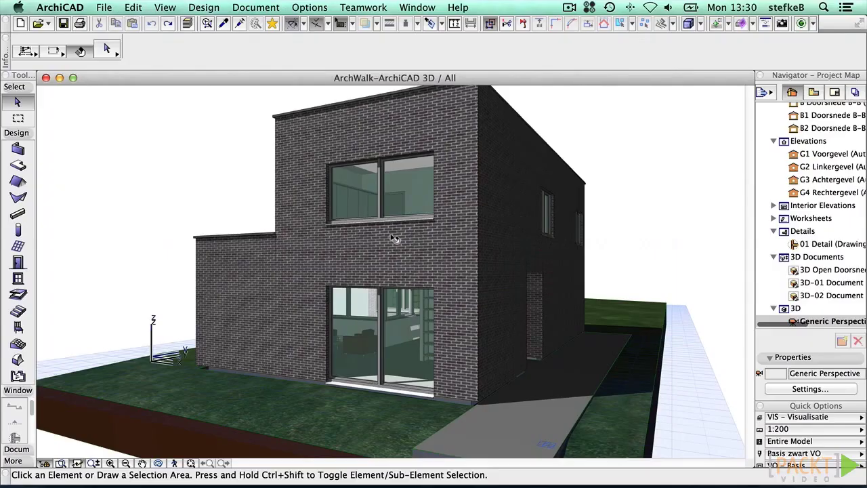
mouse_move(395, 239)
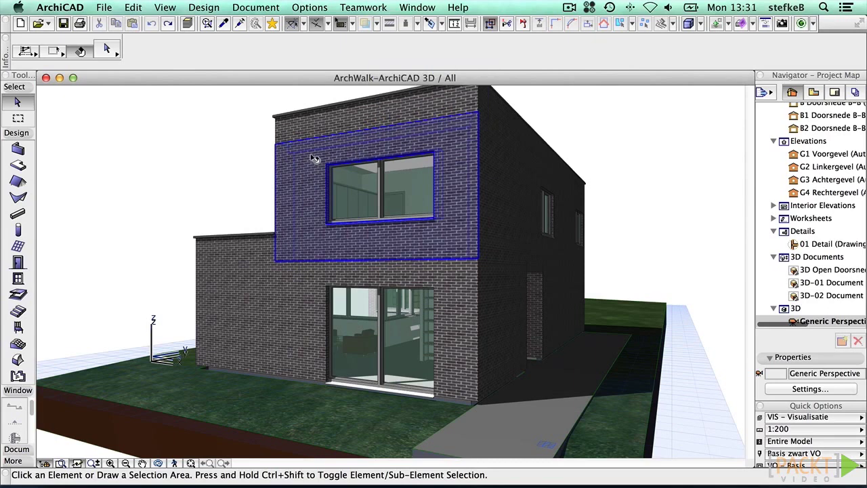
Step: Copy the R2 17 window's settings and place a matching 300 × 150 window on the side wall
mouse_move(314, 157)
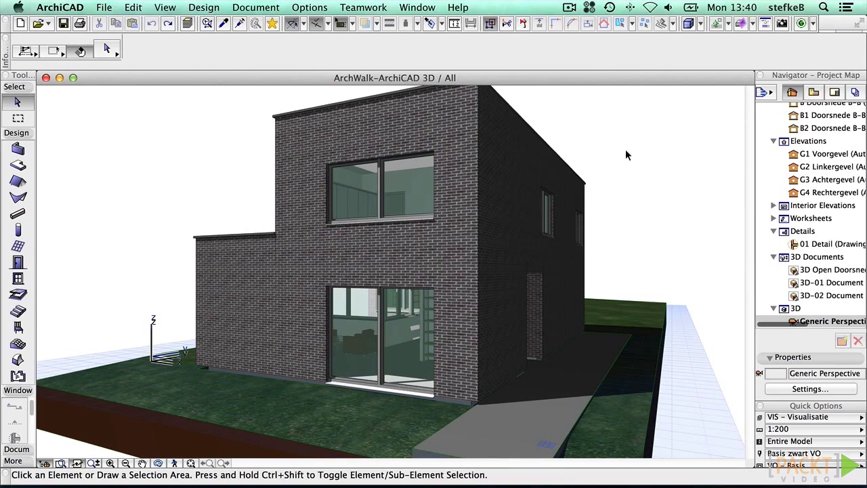
alt+click(392, 164)
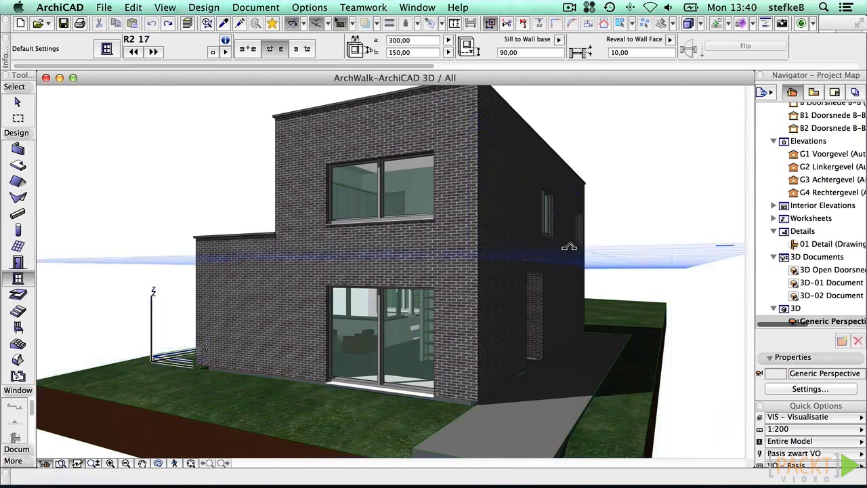
click(571, 247)
click(600, 246)
click(19, 100)
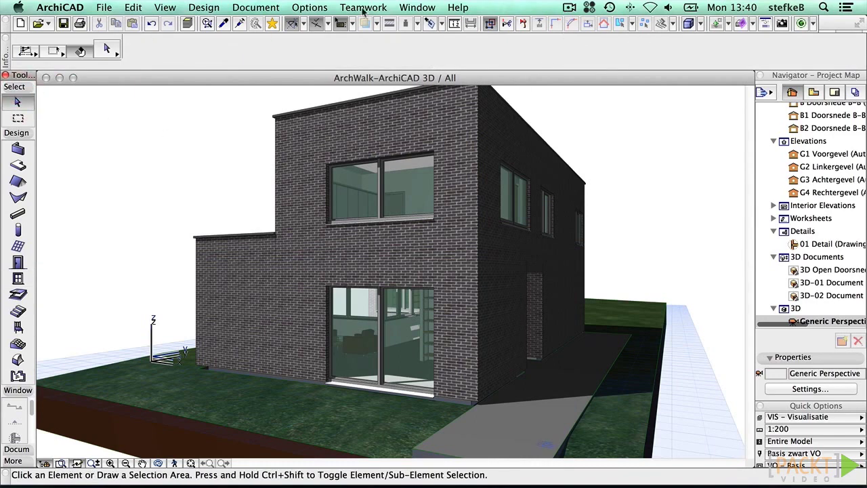
click(103, 7)
Step: Save the 3D model as ArchWalk-ArchiCAD-V2.c4d in the ArchWalk folder
click(141, 118)
scroll(256, 242, down, 1)
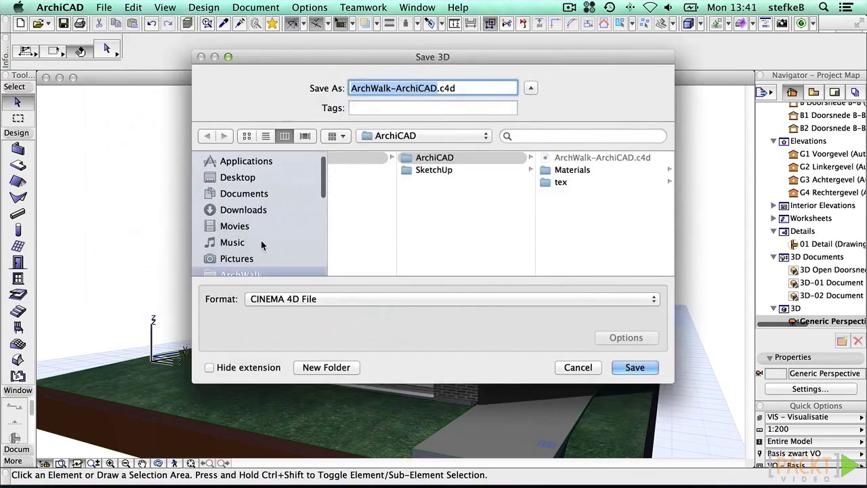
scroll(406, 210, left, 5)
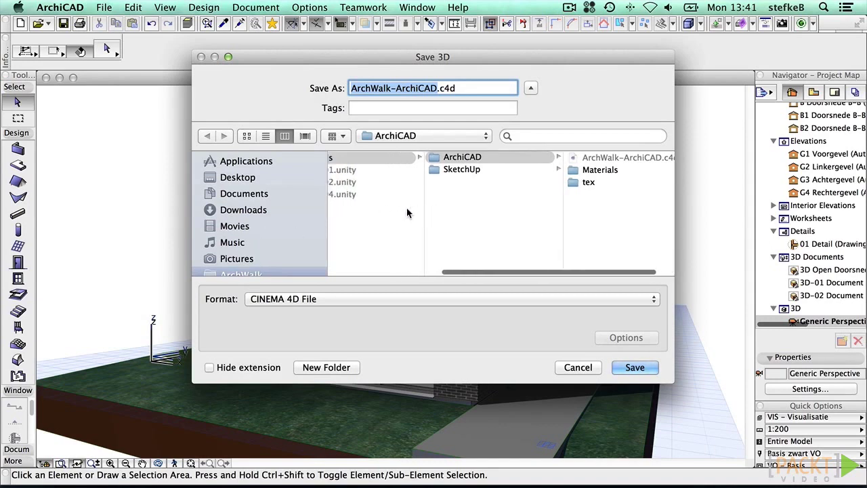
click(379, 217)
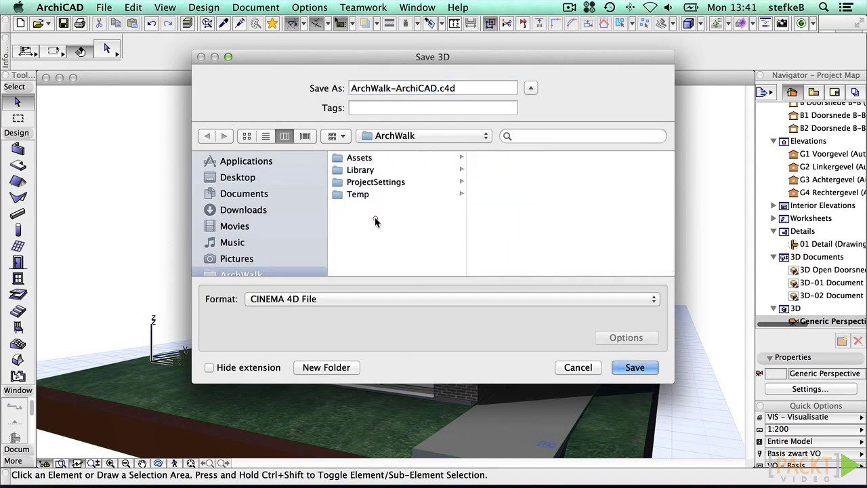
click(437, 91)
text(-V2)
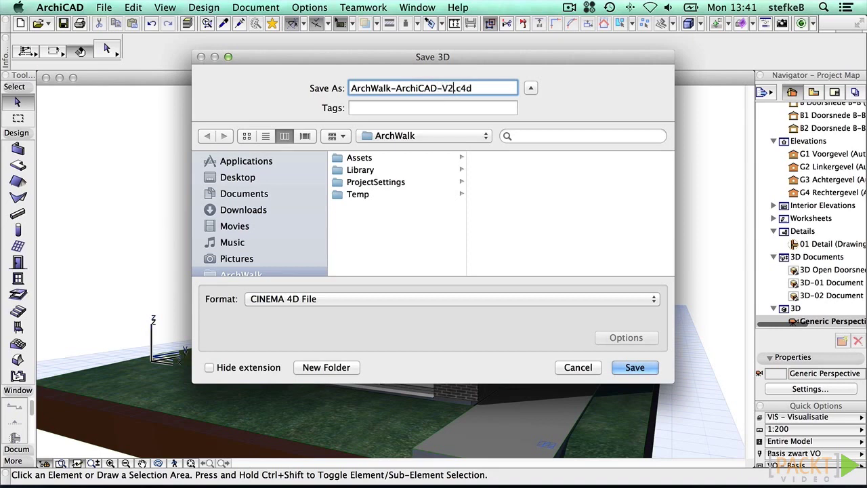
key(Return)
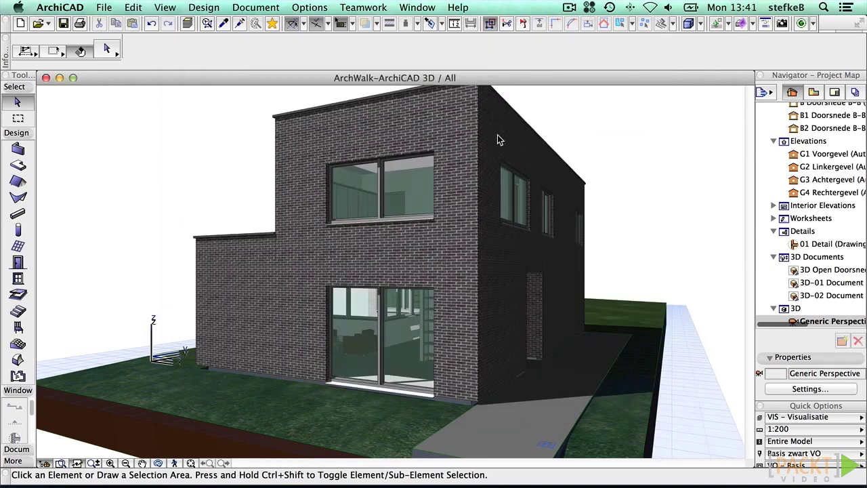
Step: Launch Cinema 4D from Spotlight by searching 'cin'
key(super+space)
text(cin)
key(Return)
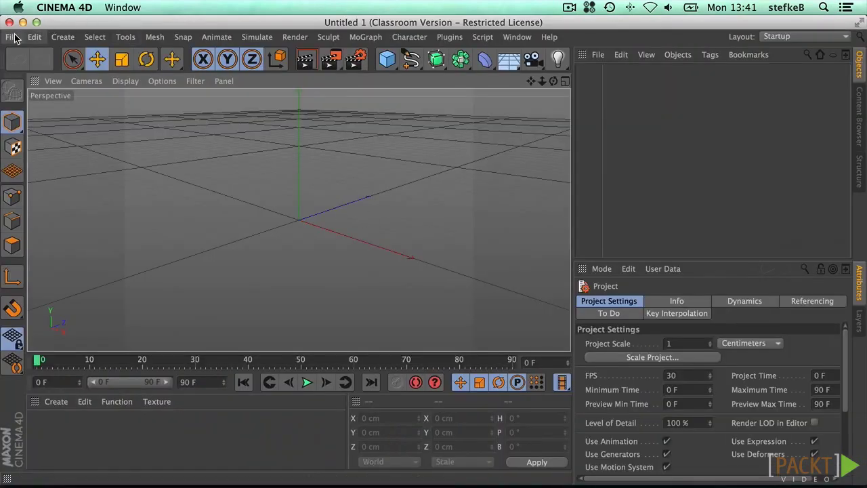
Step: Reopen ArchWalk-ArchiCAD.c4d from Recent Files and orbit around the brick house
click(9, 37)
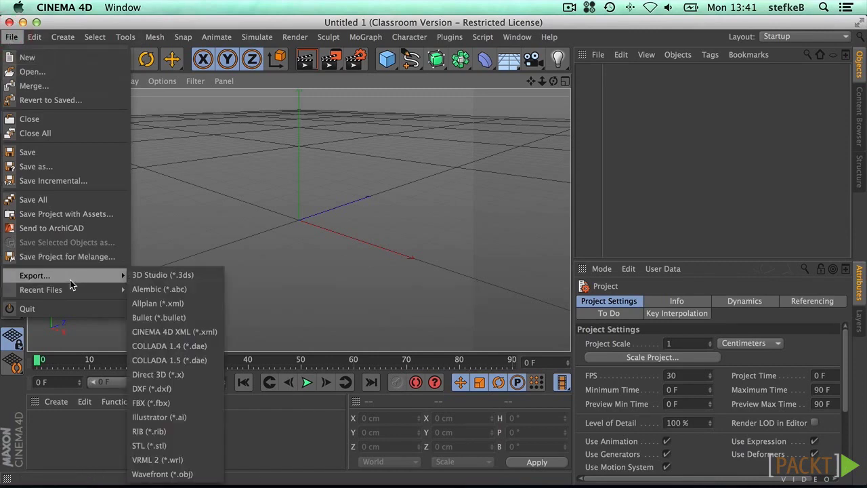
mouse_move(71, 290)
click(186, 292)
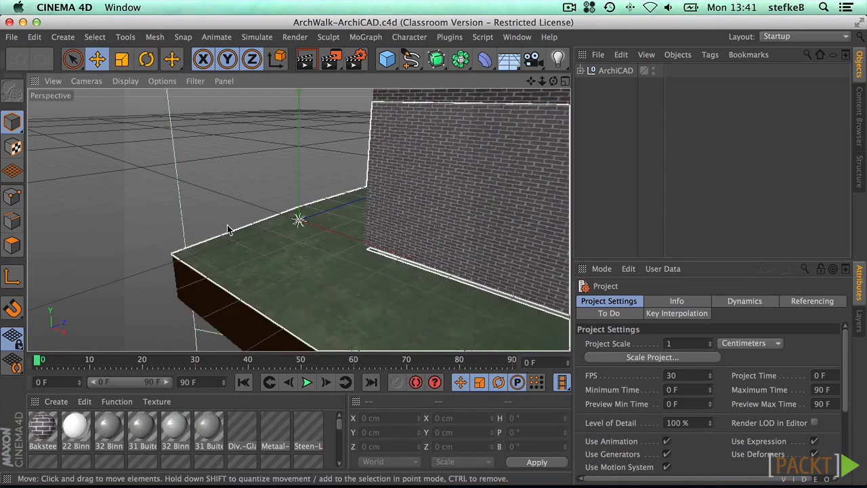
alt+drag(248, 224, 492, 193)
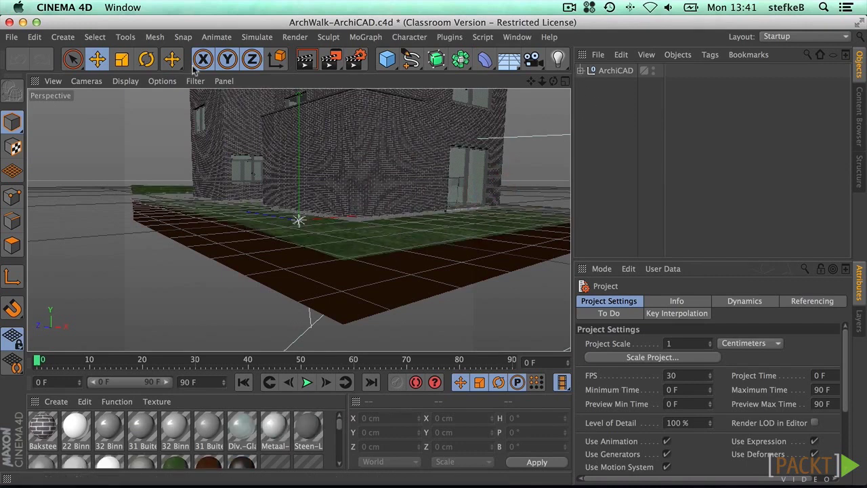
Step: Merge ArchWalk-ArchiCAD-V2.c4d into the scene, updating geometry, materials, lights and cameras
click(11, 37)
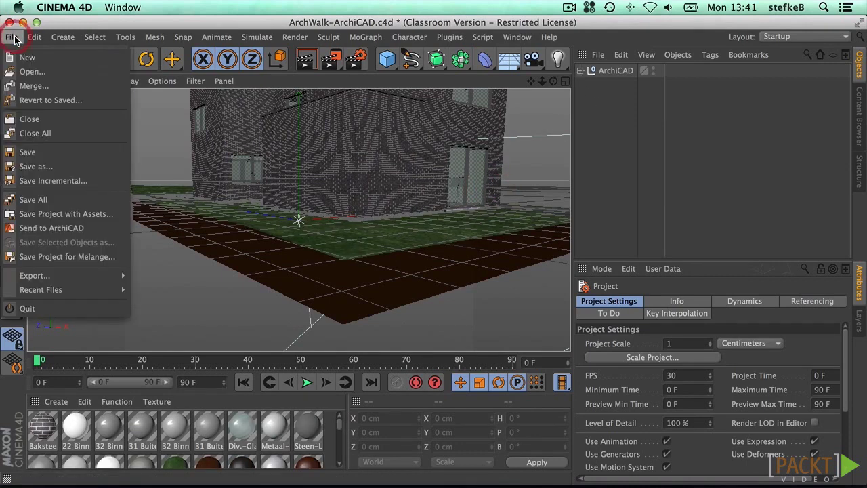
click(30, 86)
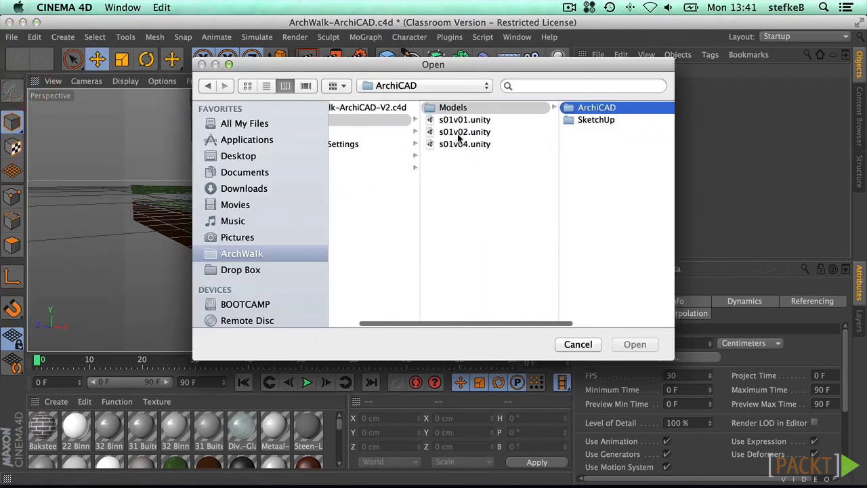
click(397, 108)
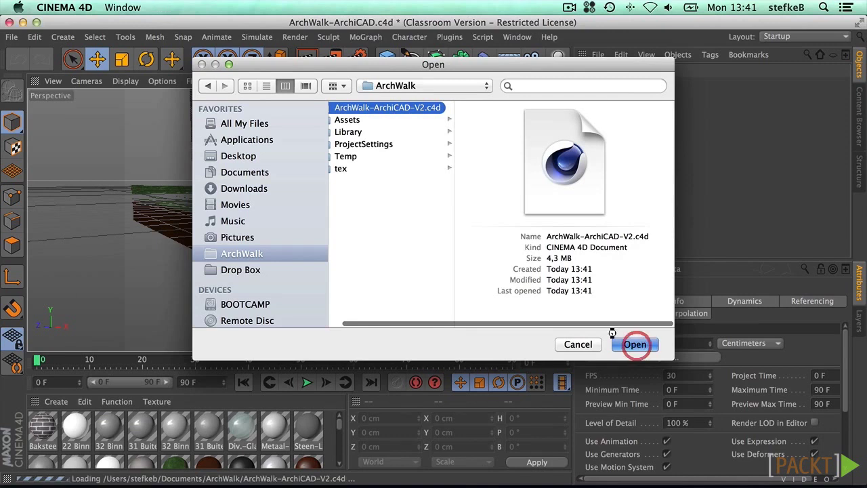
click(635, 344)
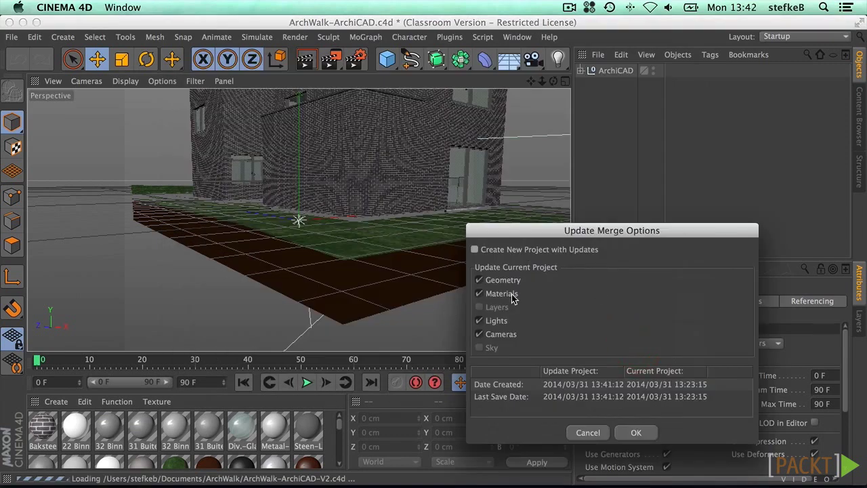
click(635, 432)
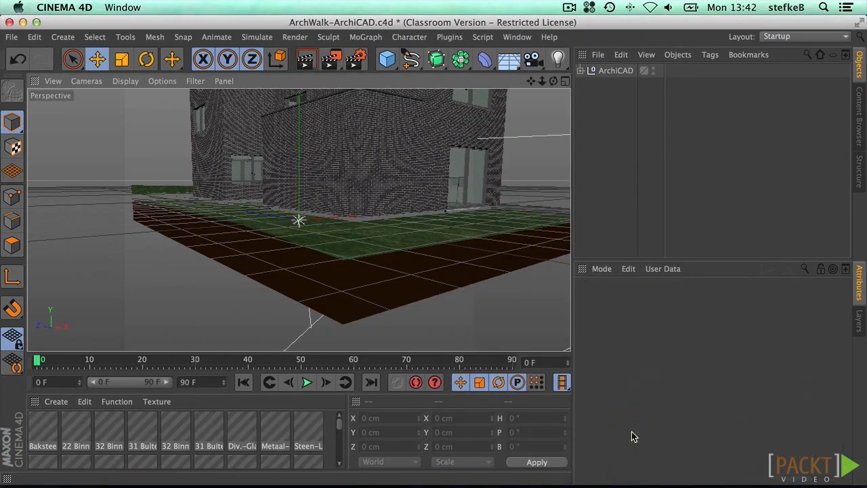
Step: Delete the upper brick wall, save ArchWalk-ArchiCAD.c4d, and switch back to Unity
alt+drag(545, 280, 316, 151)
click(316, 145)
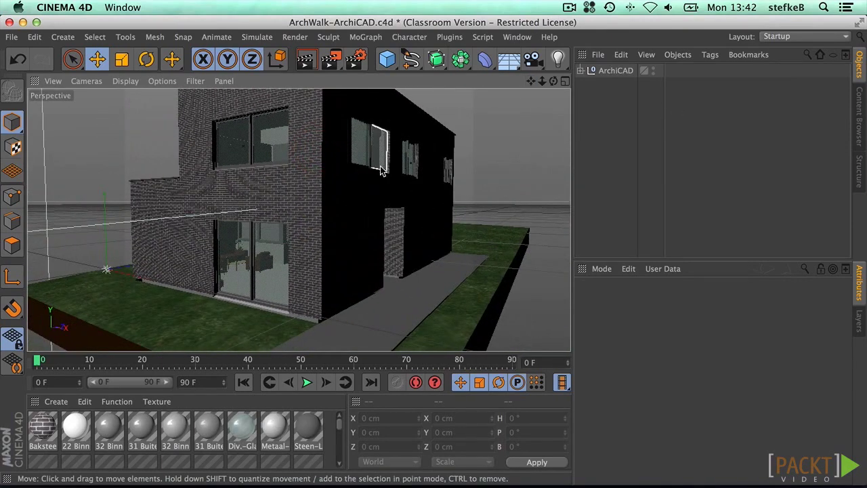
click(201, 121)
key(Delete)
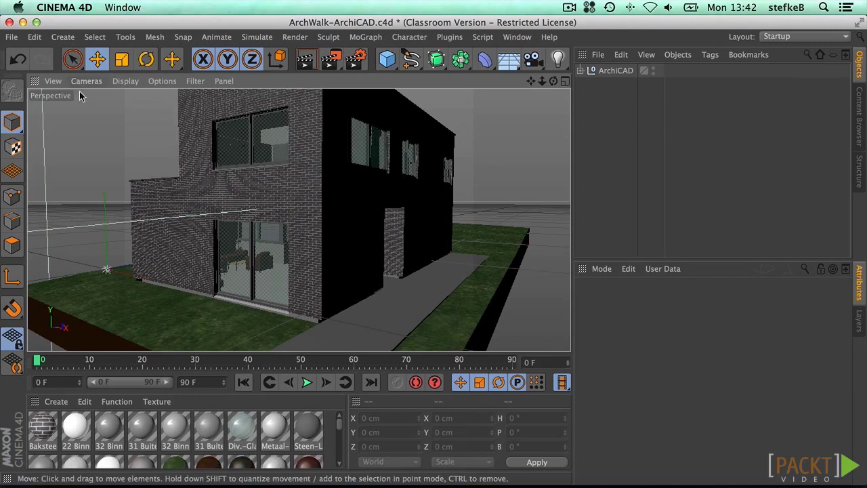
key(super+s)
click(537, 198)
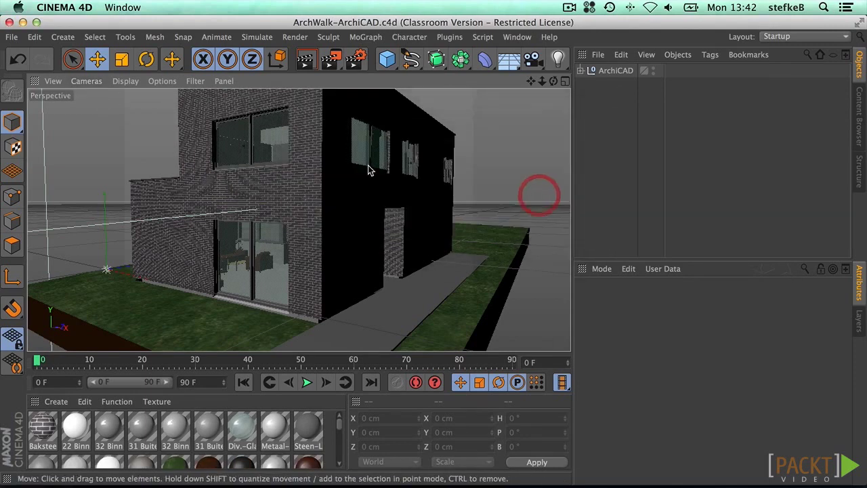
key(super+Tab)
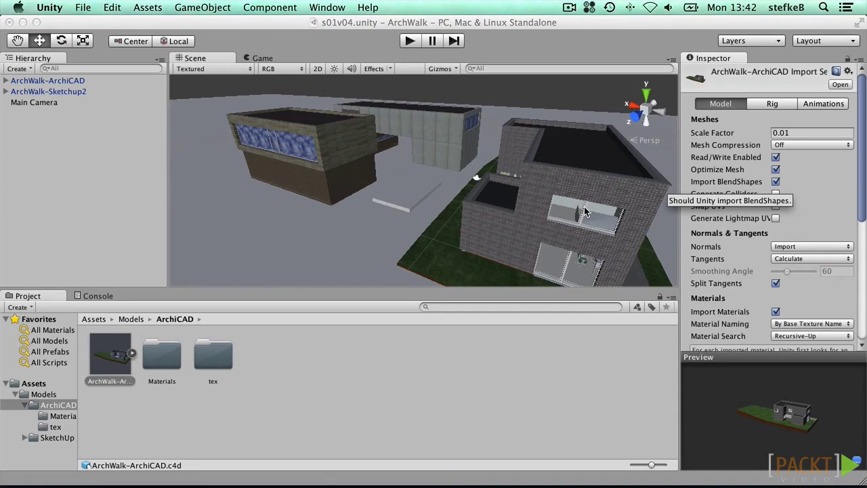
alt+drag(580, 214, 571, 175)
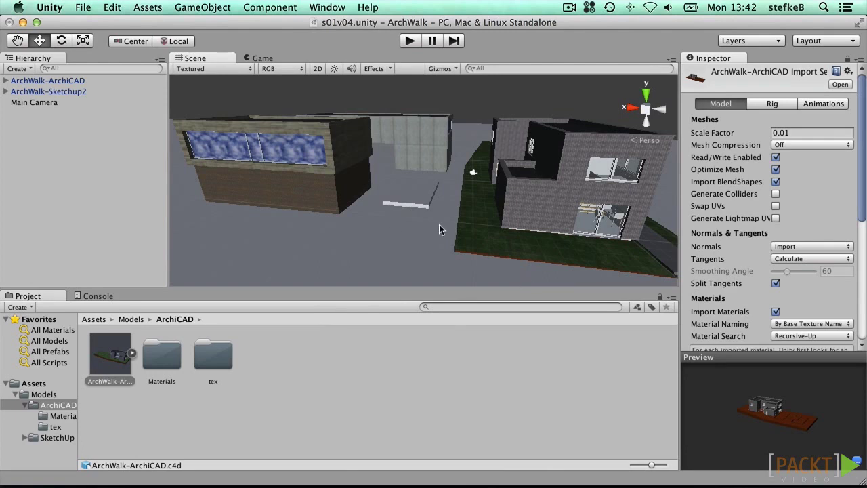
alt+drag(548, 189, 491, 156)
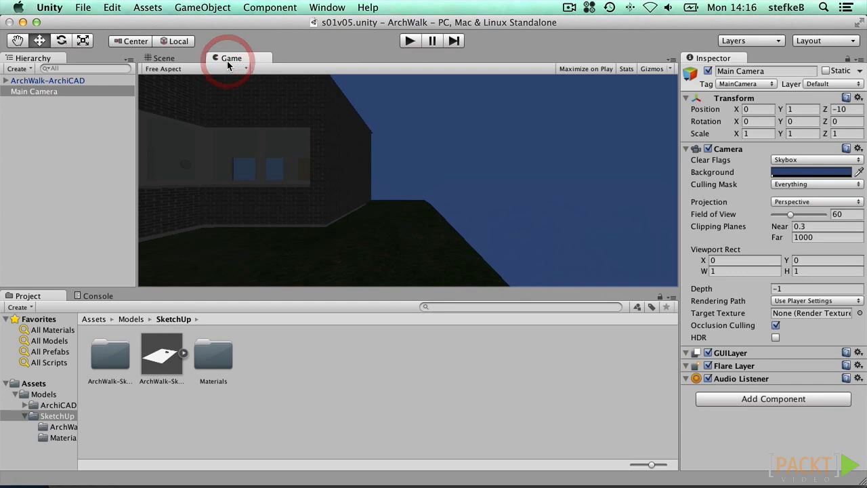
Step: Turn on the Stats overlay in Unity's Game view
click(627, 68)
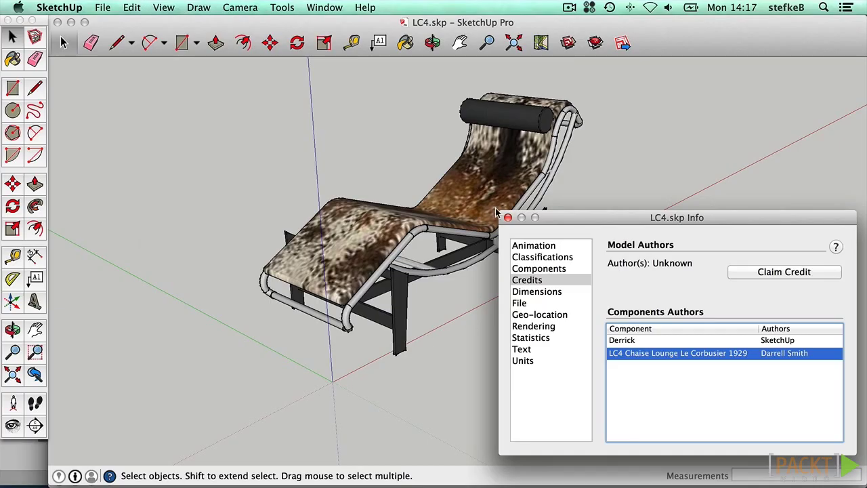
Step: Export the LC4 chair as an FBX file named LC4 into the project's SketchUp folder
click(509, 218)
click(103, 8)
mouse_move(200, 215)
click(253, 214)
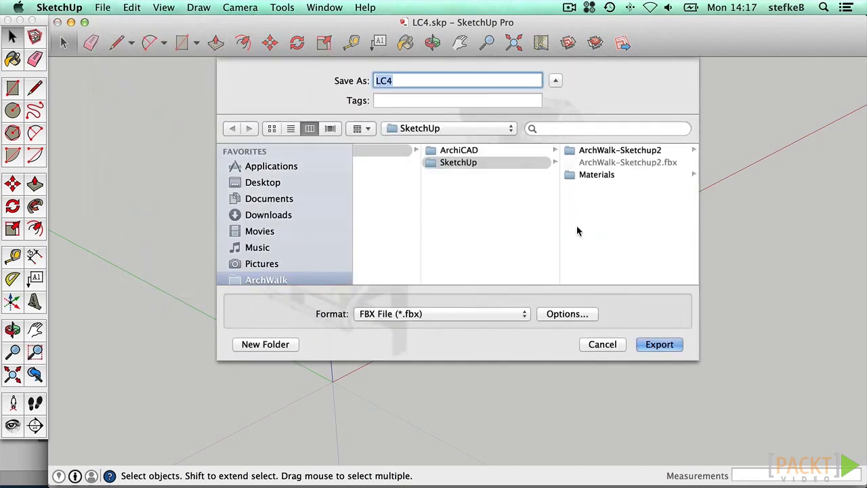
click(661, 345)
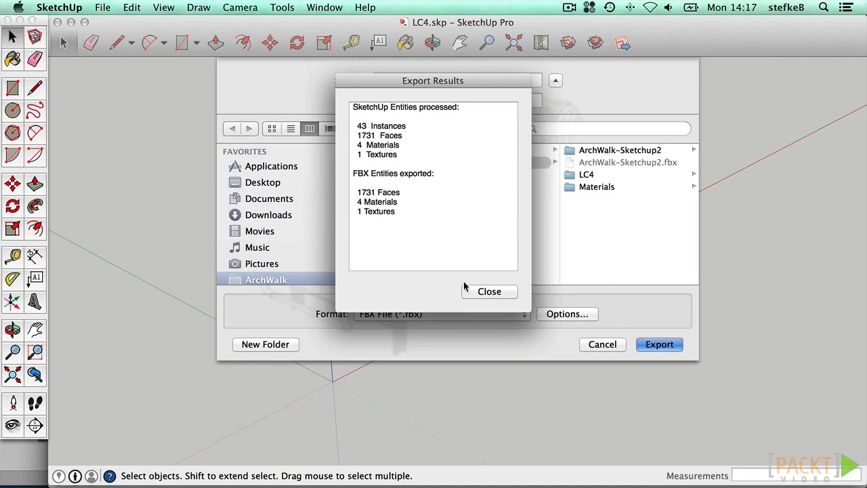
click(480, 293)
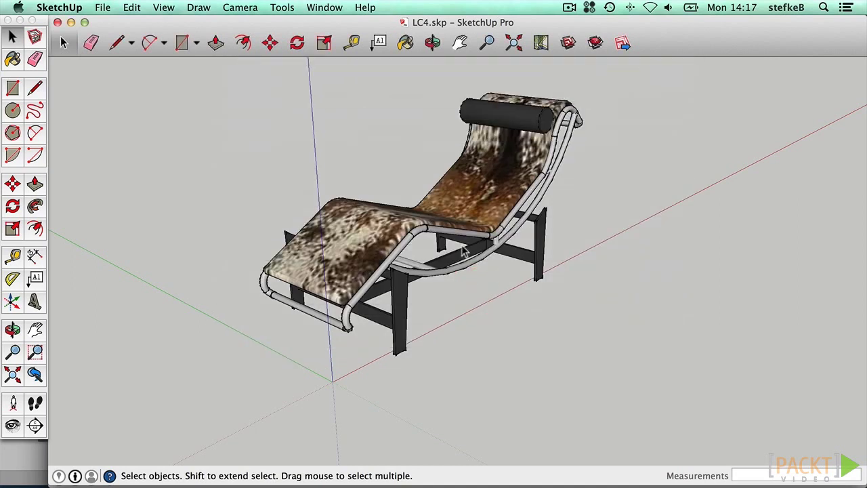
Step: Start a new Unity scene without saving the old one and place the LC4 model in it
key(super+Tab)
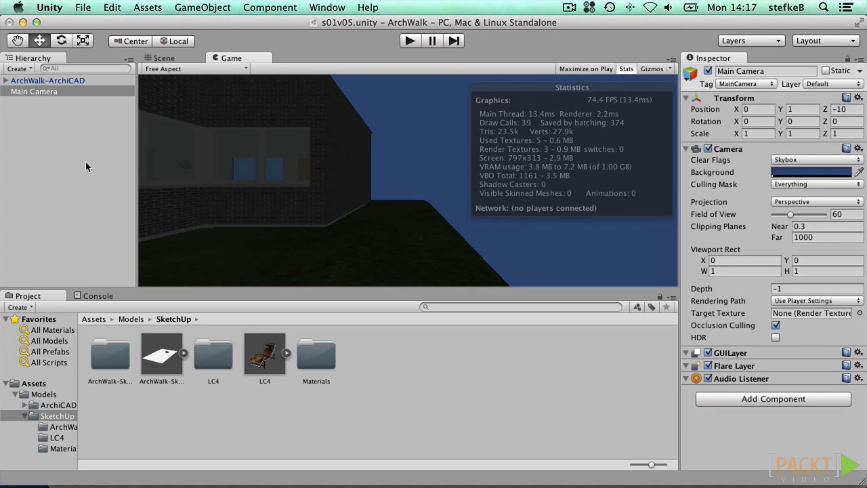
click(90, 5)
click(95, 30)
click(387, 191)
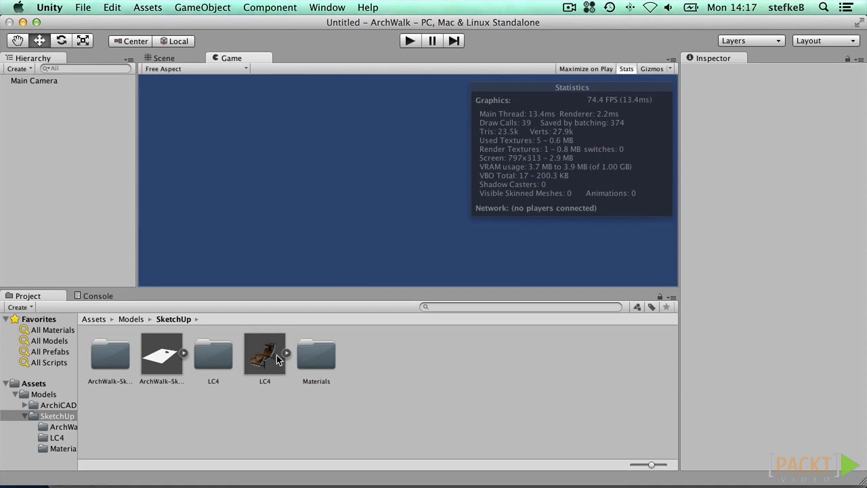
drag(265, 354, 54, 173)
click(177, 59)
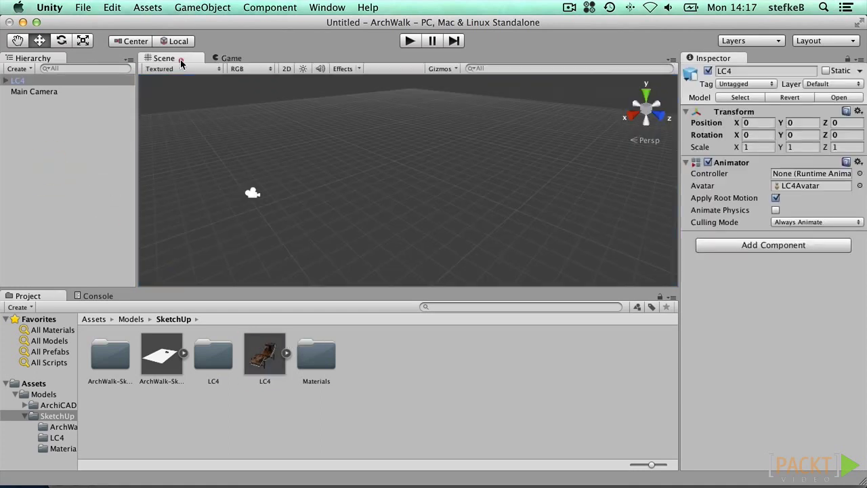
Step: Change the LC4 import Scale Factor to 1, apply it, and frame the chair
click(264, 353)
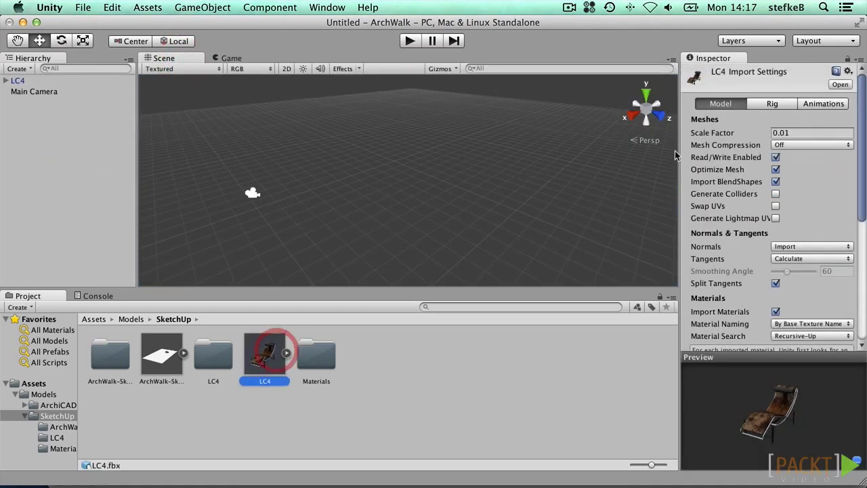
click(799, 132)
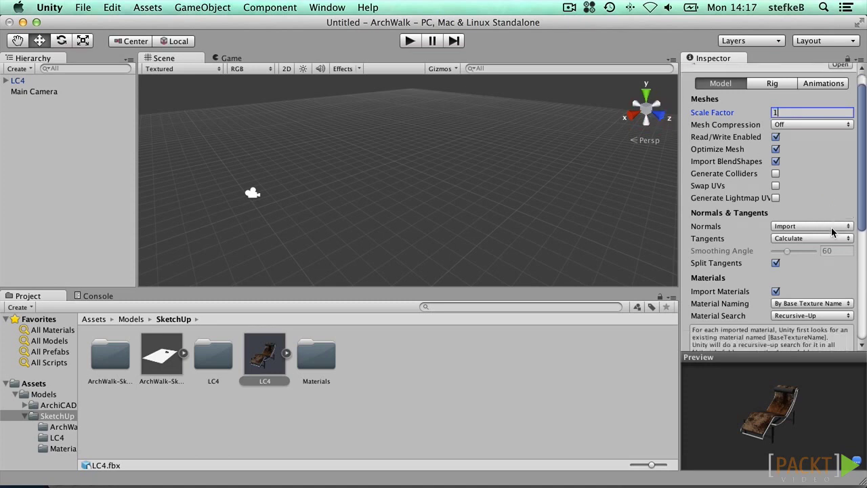
scroll(830, 219, down, 5)
click(839, 220)
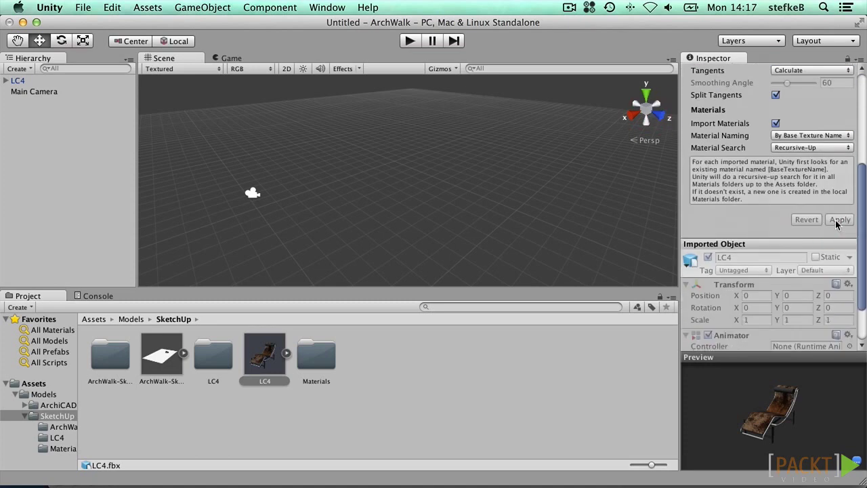
double_click(14, 81)
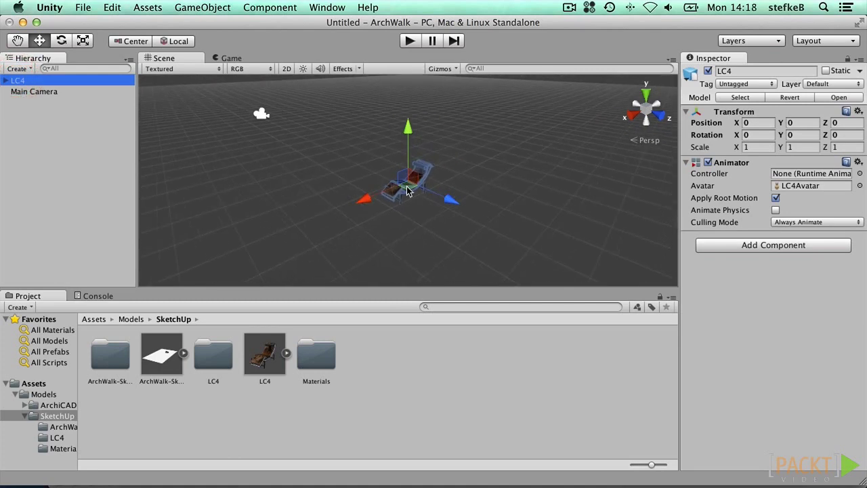
Step: Duplicate the LC4 chair into a group of four, offsetting copies along X and Z
key(super+d)
drag(449, 201, 405, 181)
key(super+d)
drag(320, 179, 251, 195)
click(427, 182)
key(super+d)
drag(357, 197, 307, 239)
Step: Duplicate the four chairs into eight, shift them up and right, then duplicate all eight
shift+click(37, 113)
key(super+d)
drag(332, 190, 256, 119)
shift+click(40, 156)
key(super+d)
Step: Select every LC4 chair, duplicate them again, and move the copies up and right
key(super+d)
click(228, 200)
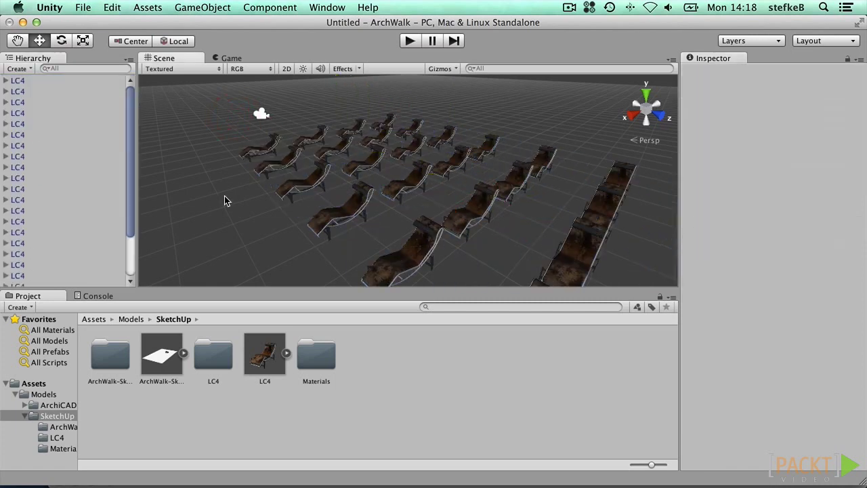
click(36, 80)
scroll(65, 271, down, 3)
shift+click(64, 271)
key(super+d)
drag(390, 177, 483, 138)
click(446, 190)
alt+drag(445, 189, 497, 173)
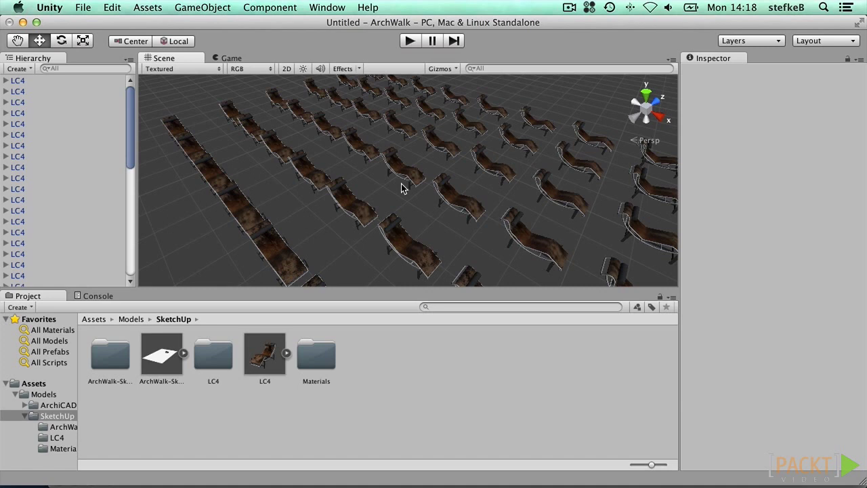
Step: Play the Game view, slide the Main Camera's X position back and forth, then stop
click(228, 58)
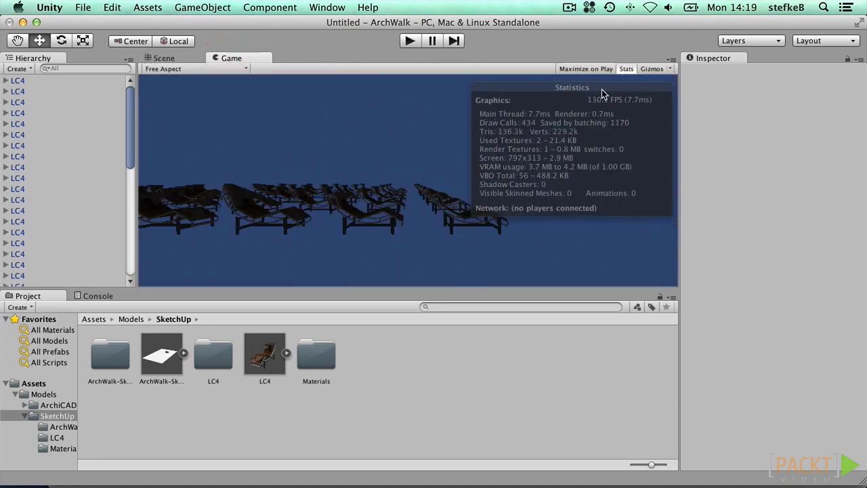
click(410, 41)
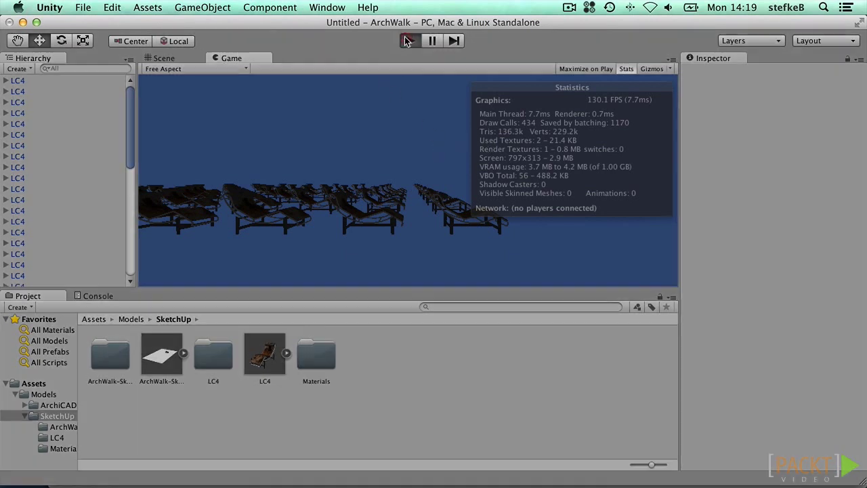
click(126, 207)
drag(129, 195, 119, 257)
click(35, 281)
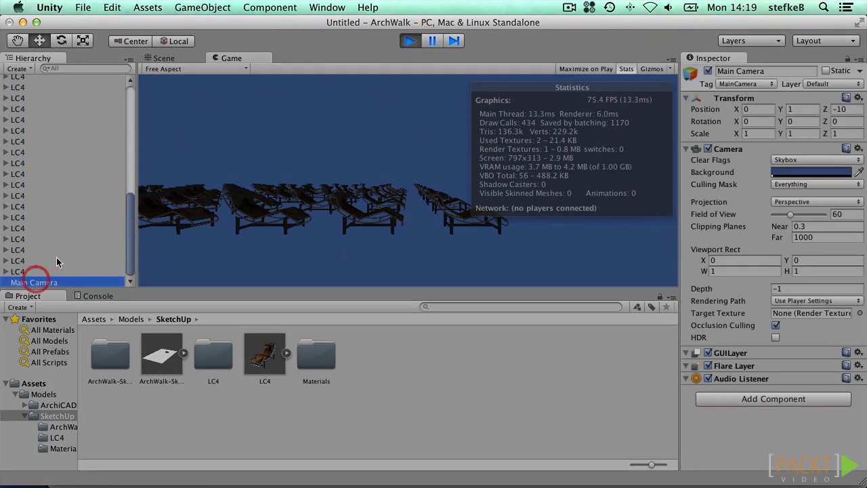
drag(736, 109, 862, 129)
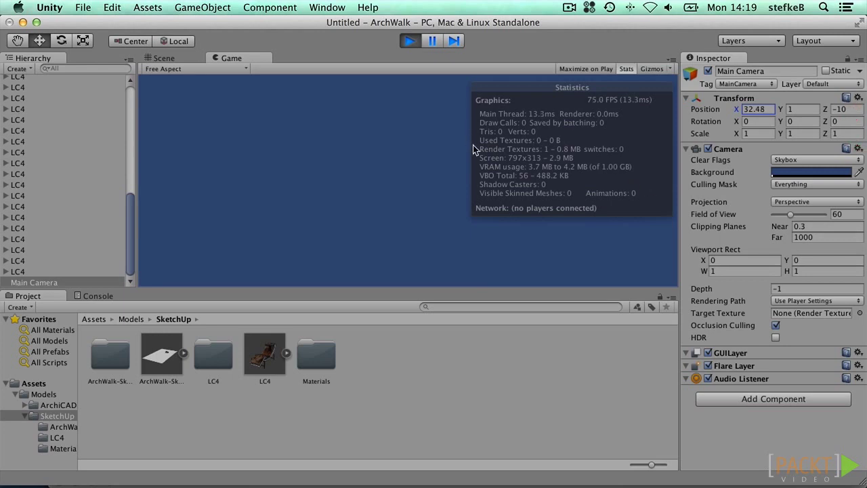
drag(739, 109, 1, 81)
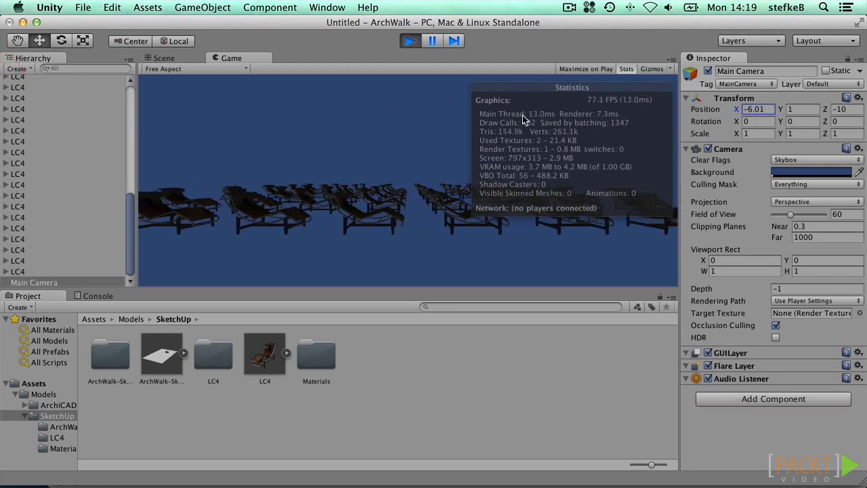
click(410, 40)
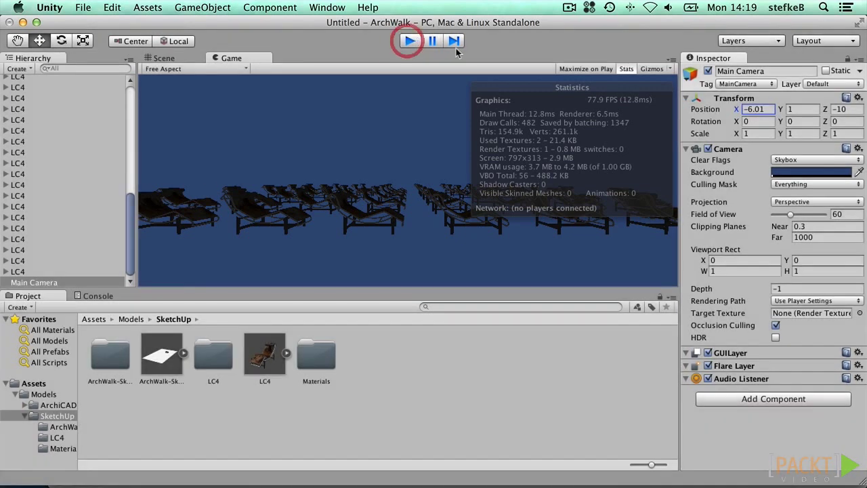
Step: Mark one LC4 chair and all its children as Static
click(53, 229)
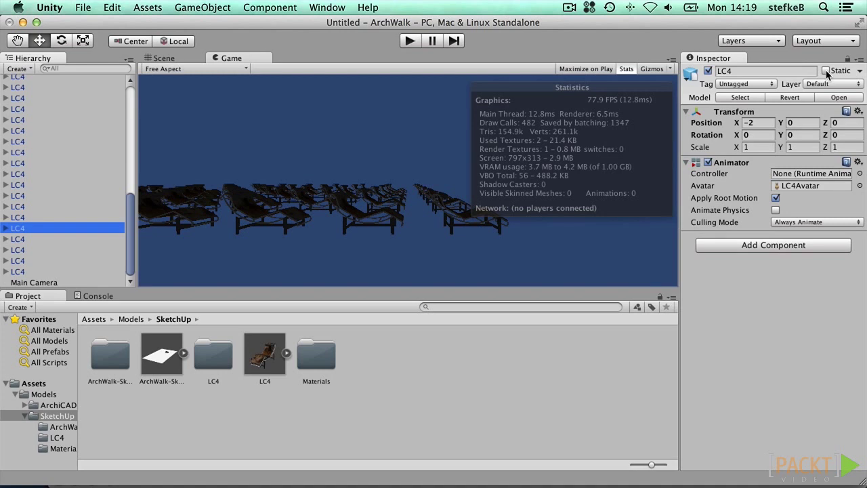
click(825, 71)
click(549, 191)
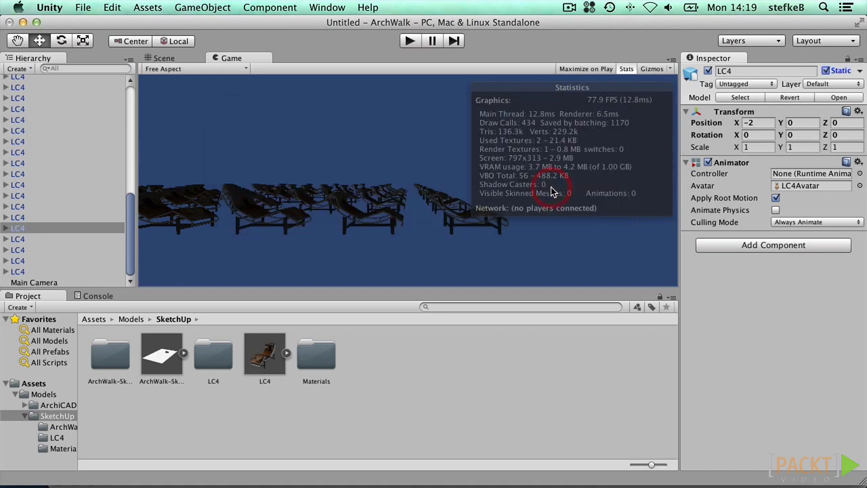